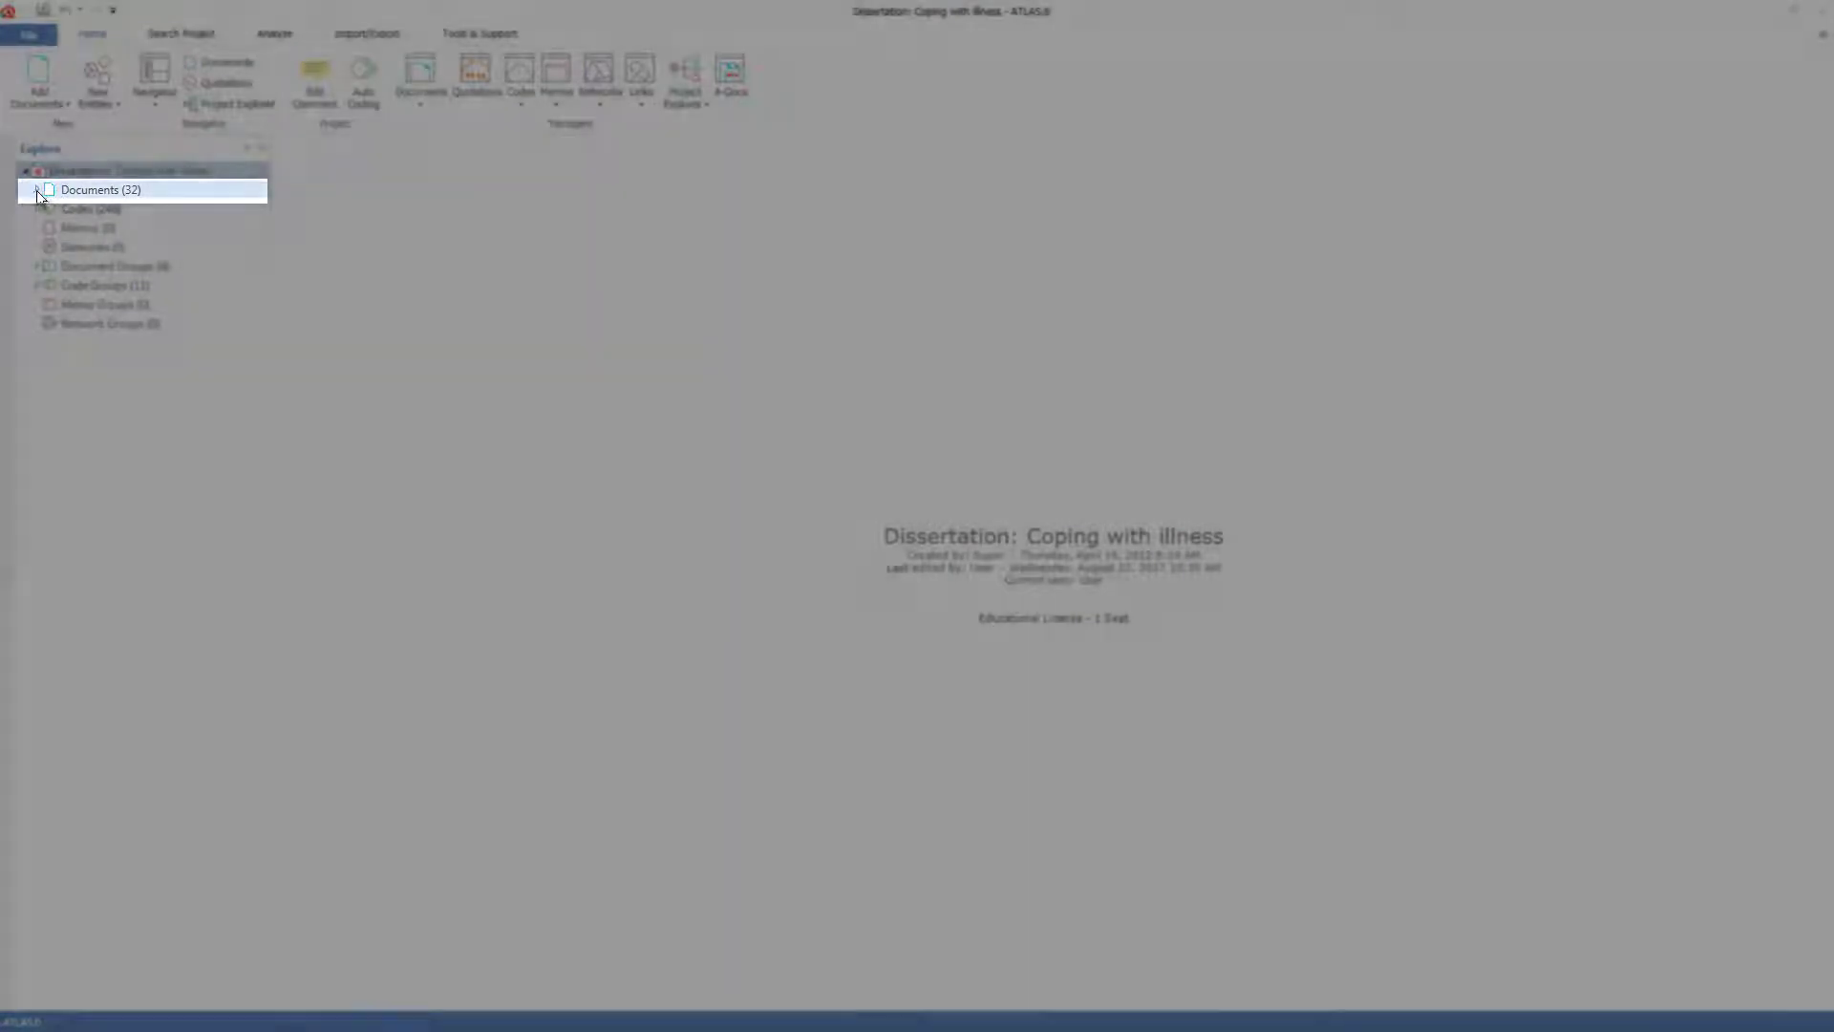
- Expand the project tree to reveal the document groups
{"action": "left_click", "coordinate": [36, 190]}
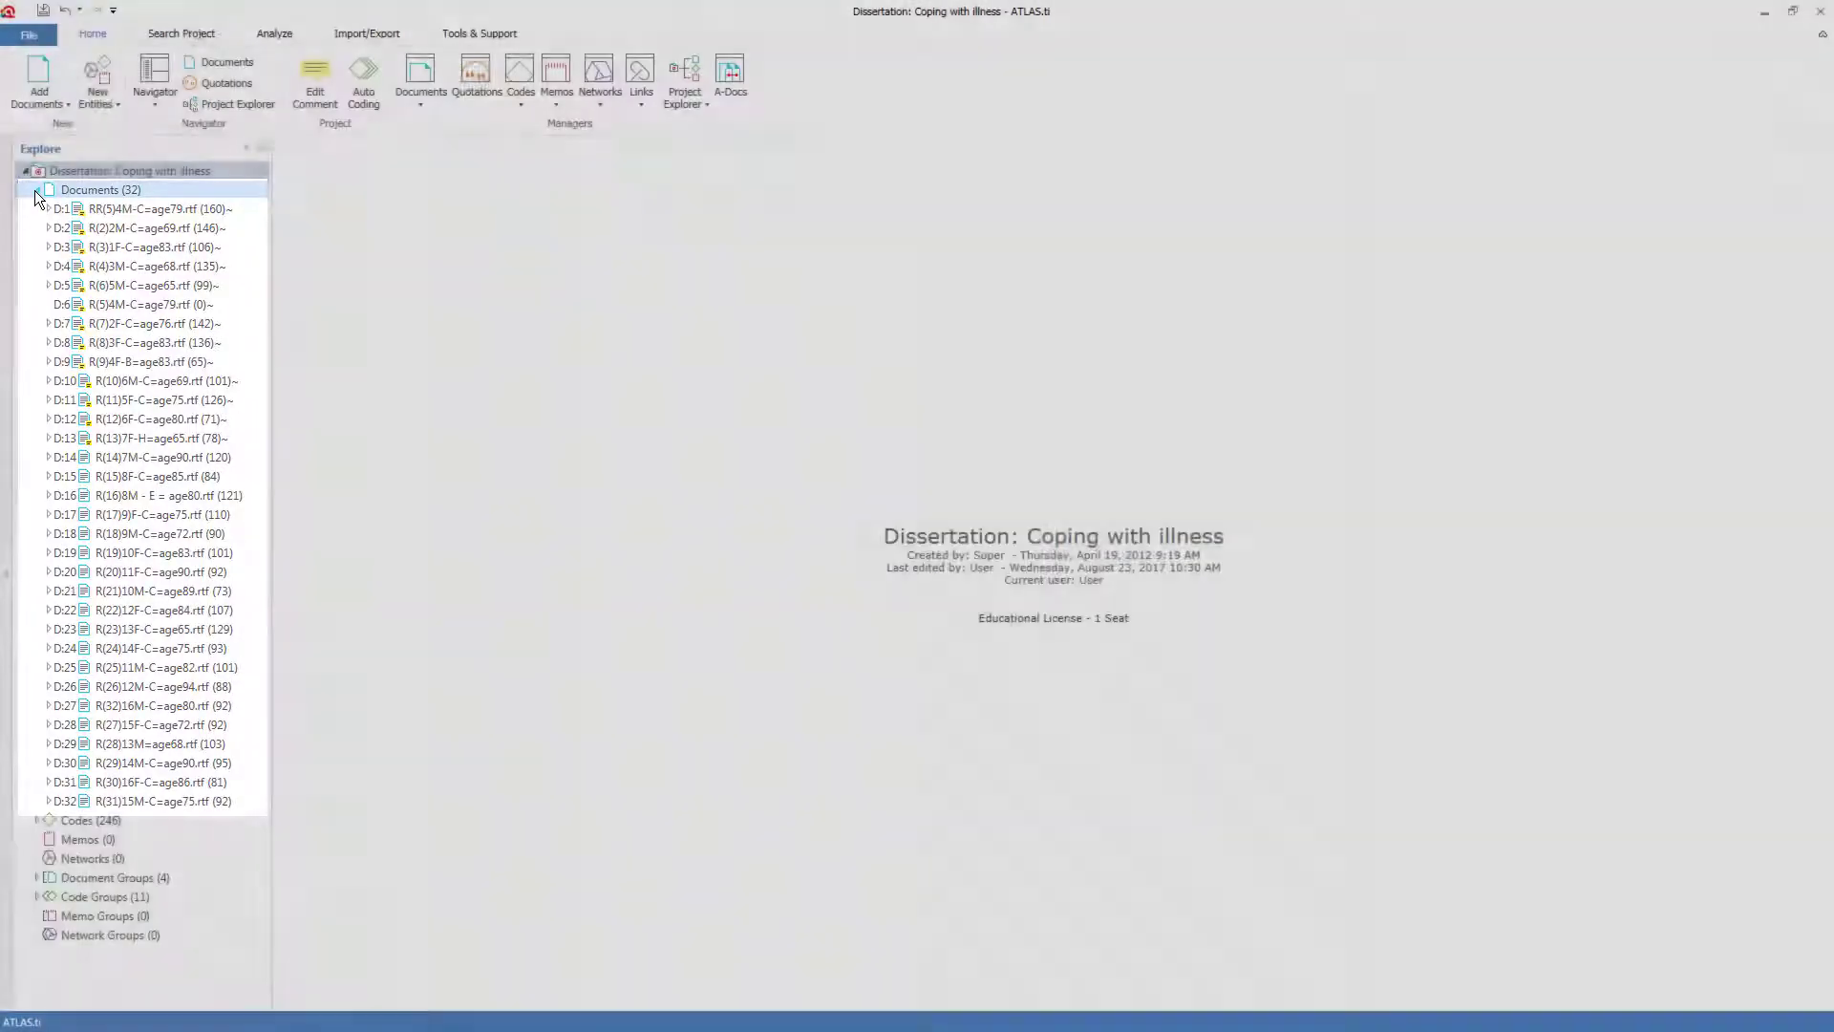
{"action": "left_click", "coordinate": [37, 190]}
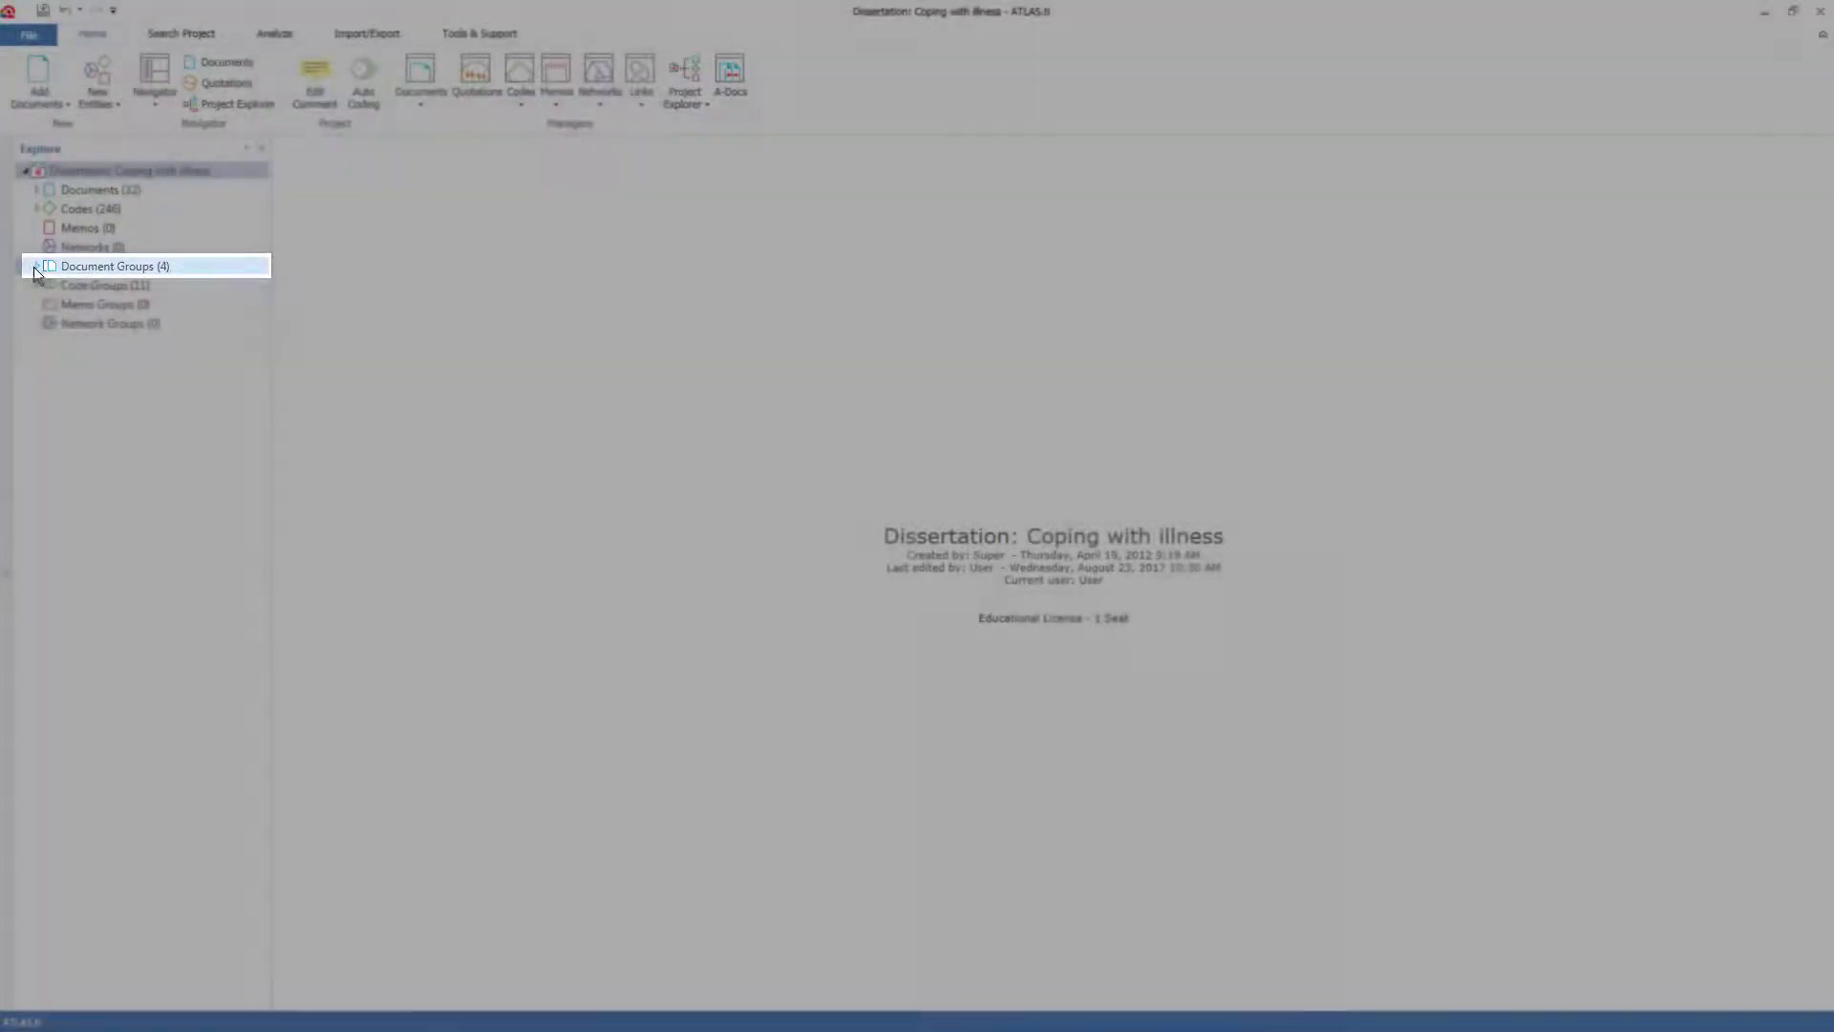
{"action": "left_click", "coordinate": [36, 266]}
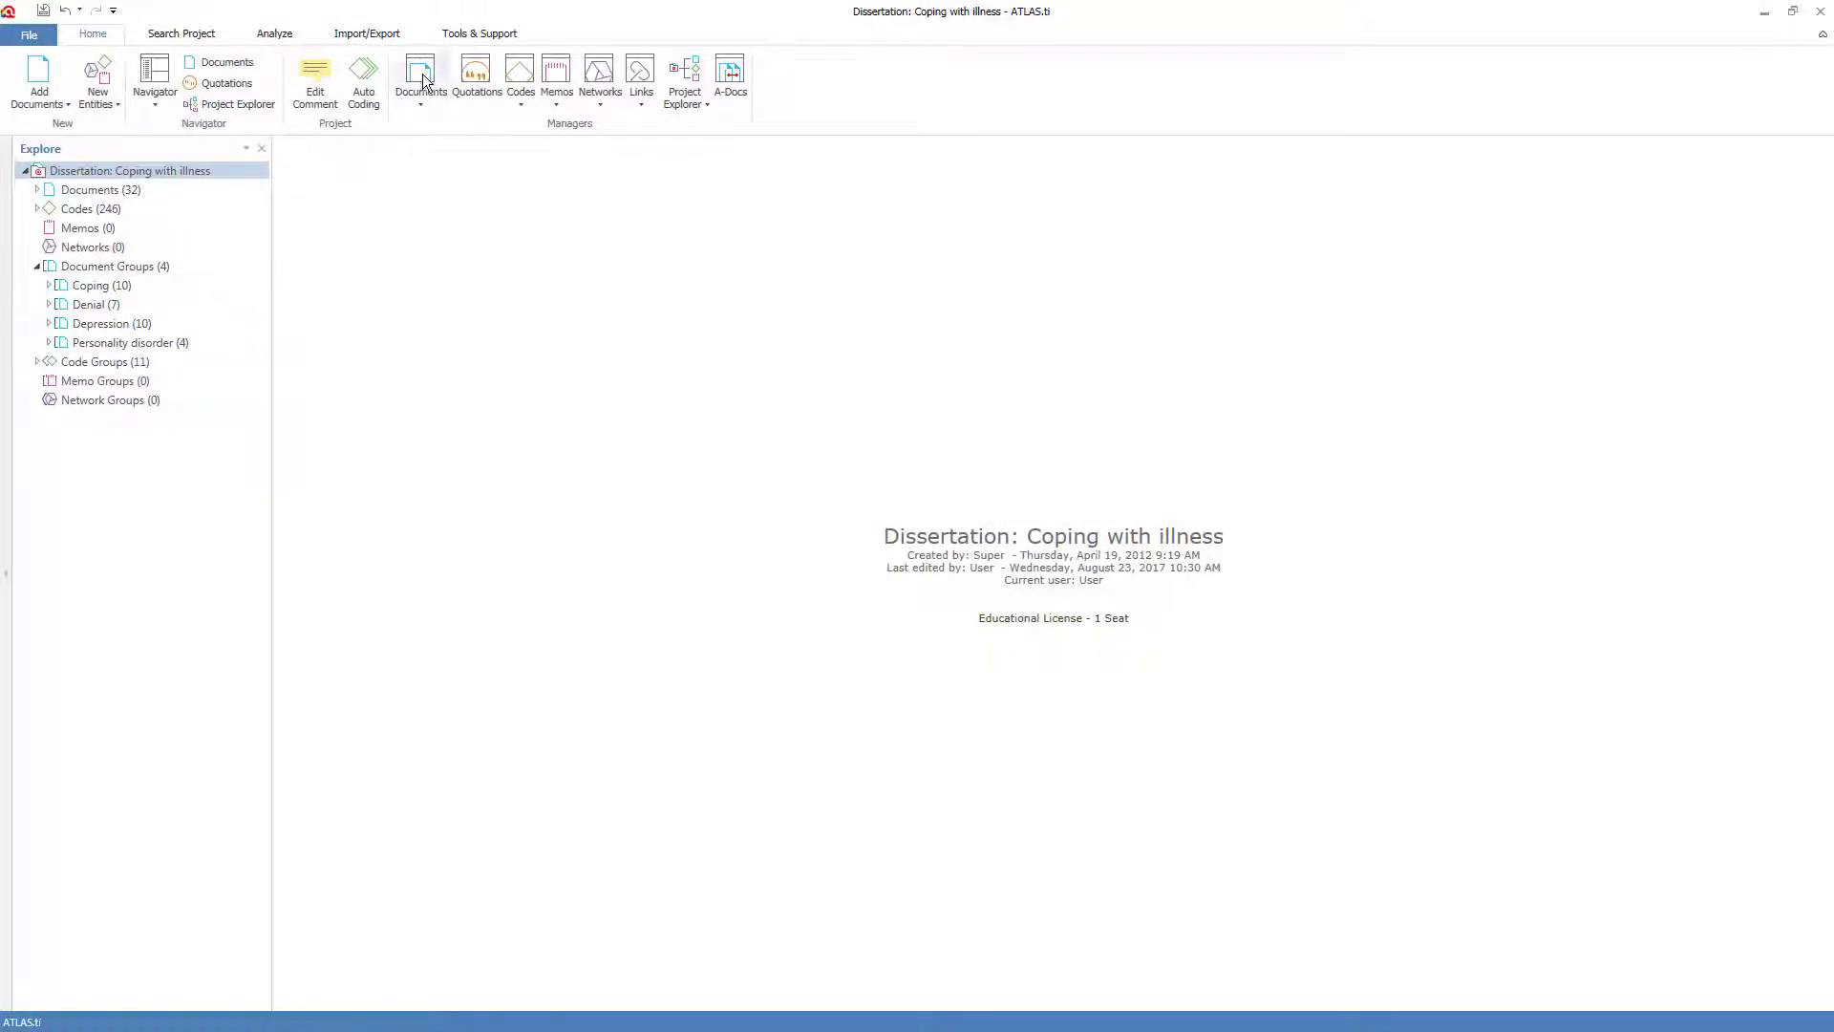
- Open the Document Manager, enlarge its list to show all 32 documents, and keep it always on top
{"action": "left_click", "coordinate": [421, 68]}
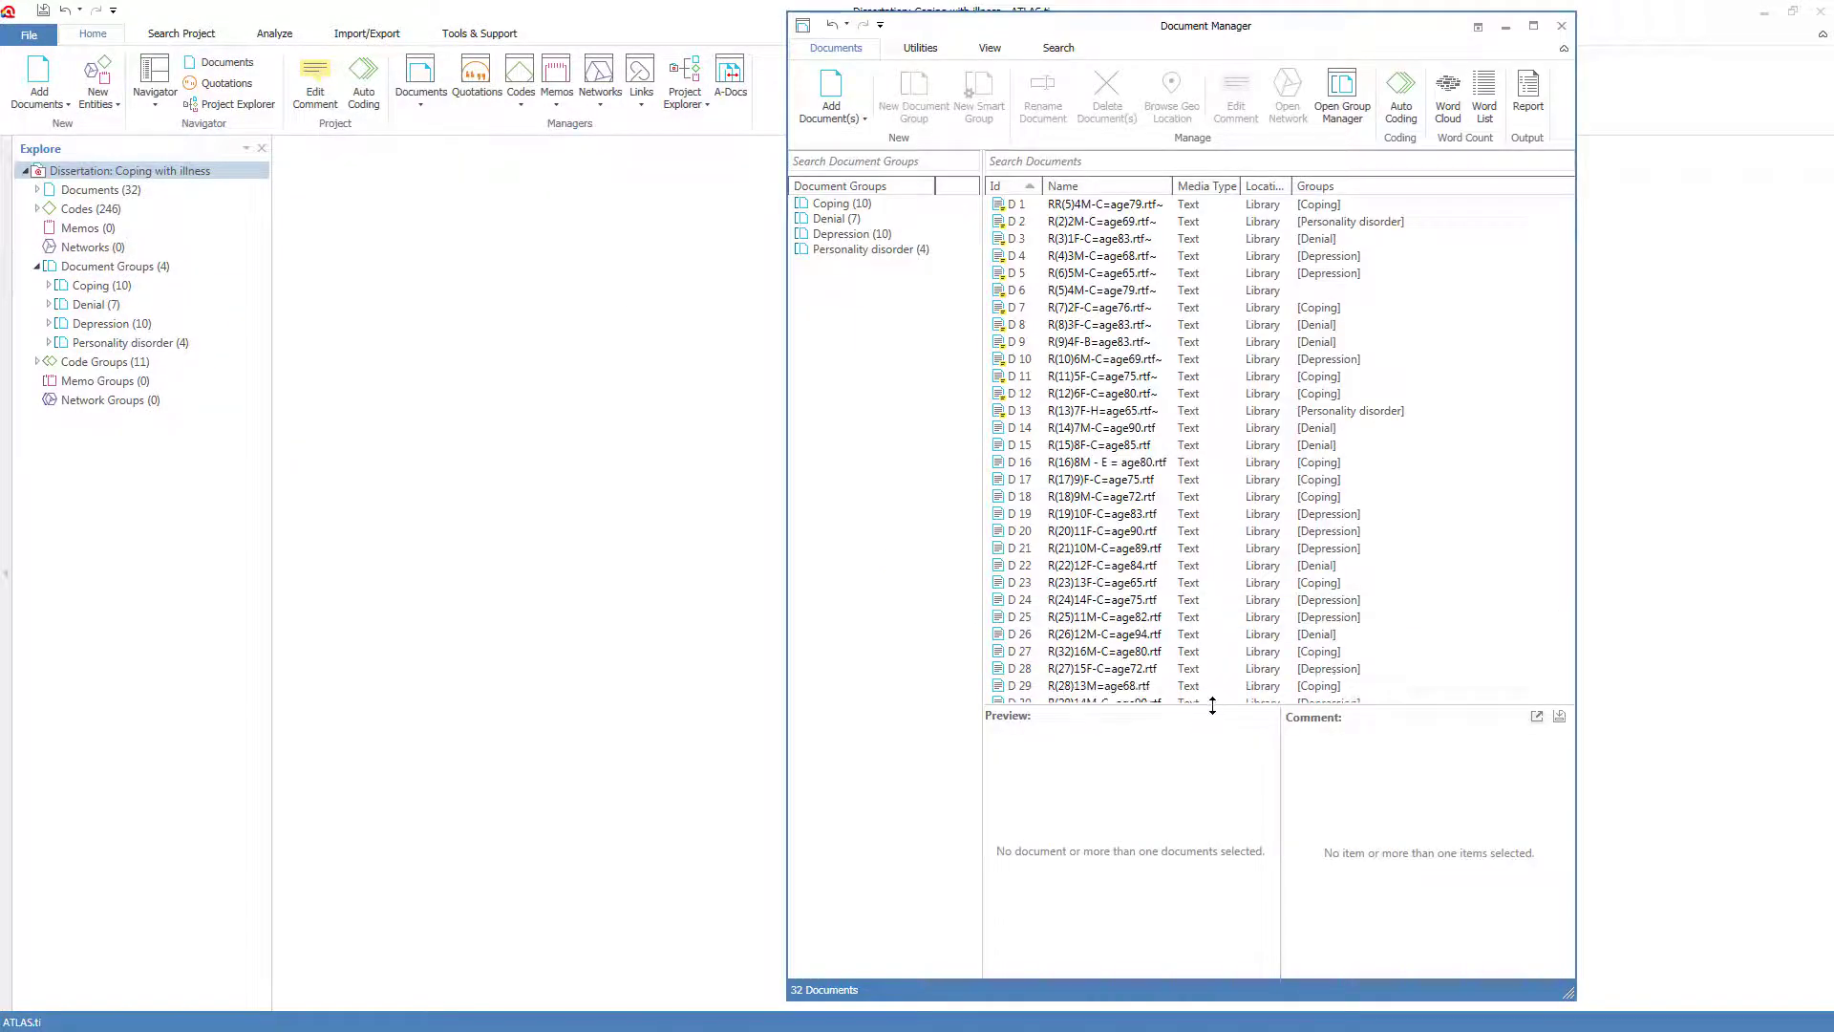
{"action": "left_click_drag", "start_coordinate": [1213, 705], "coordinate": [1229, 805]}
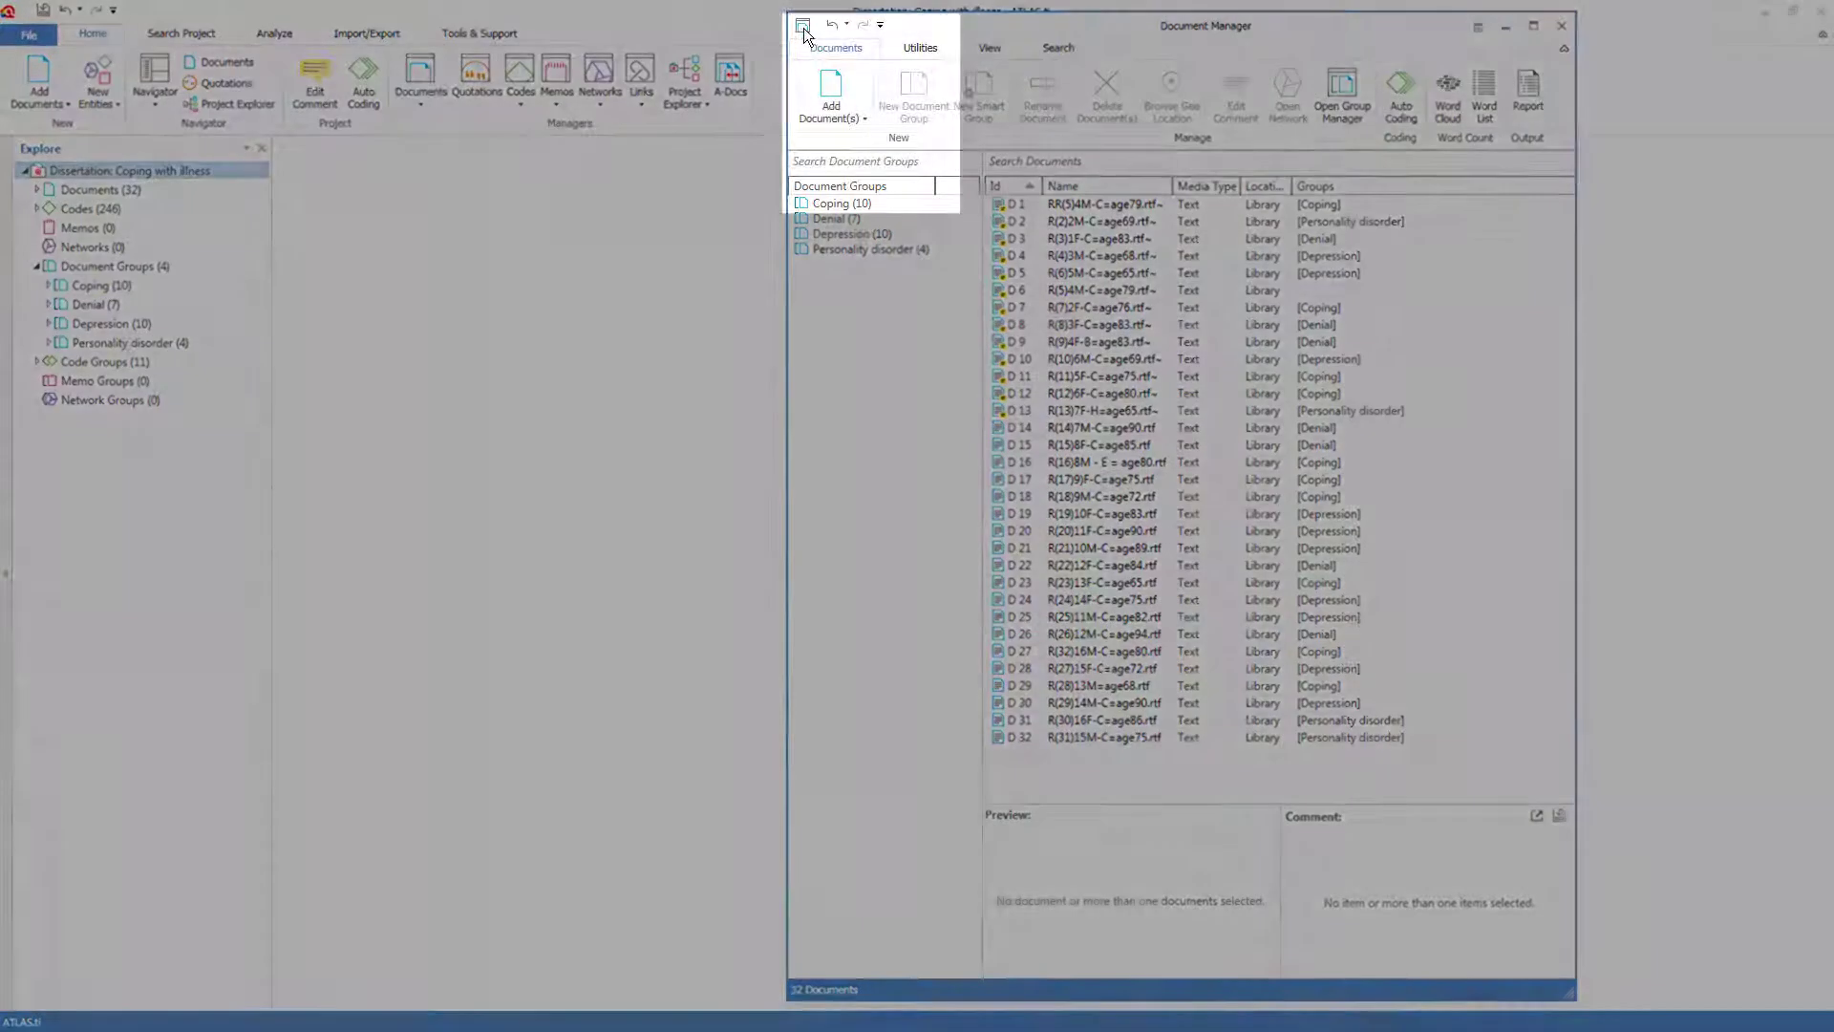
{"action": "left_click", "coordinate": [805, 32]}
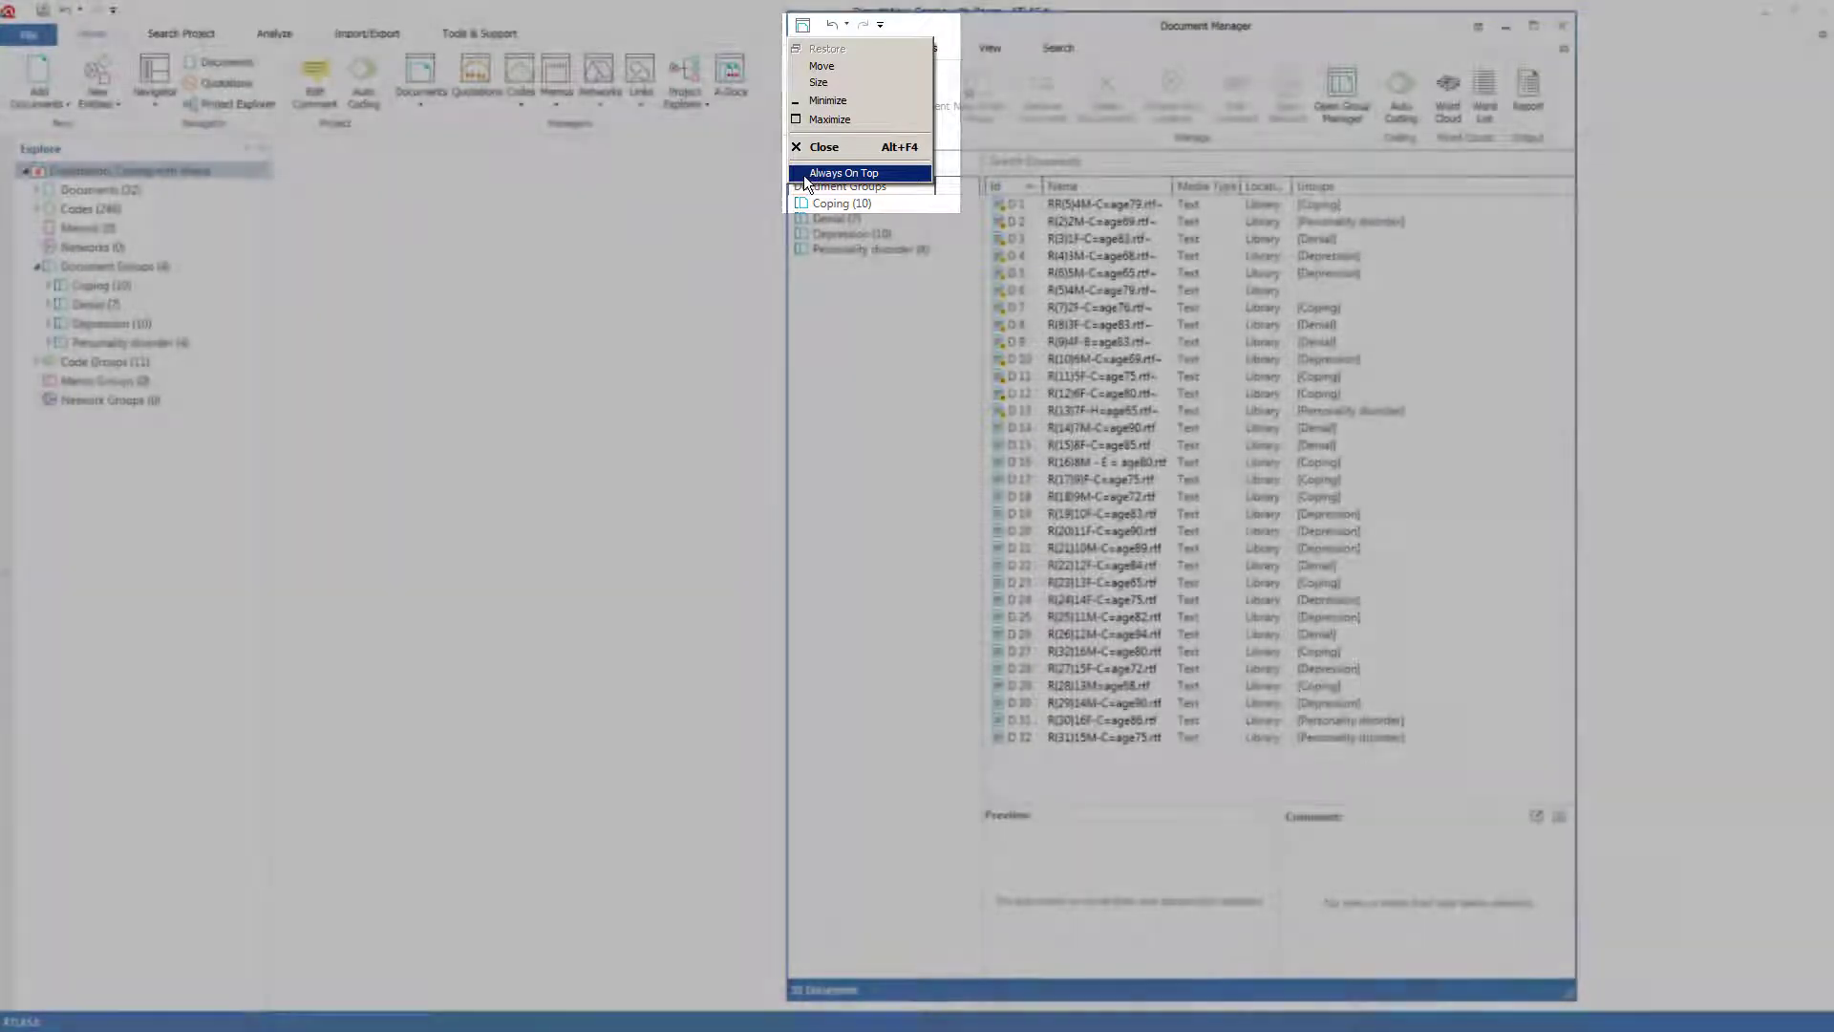
{"action": "left_click", "coordinate": [812, 173]}
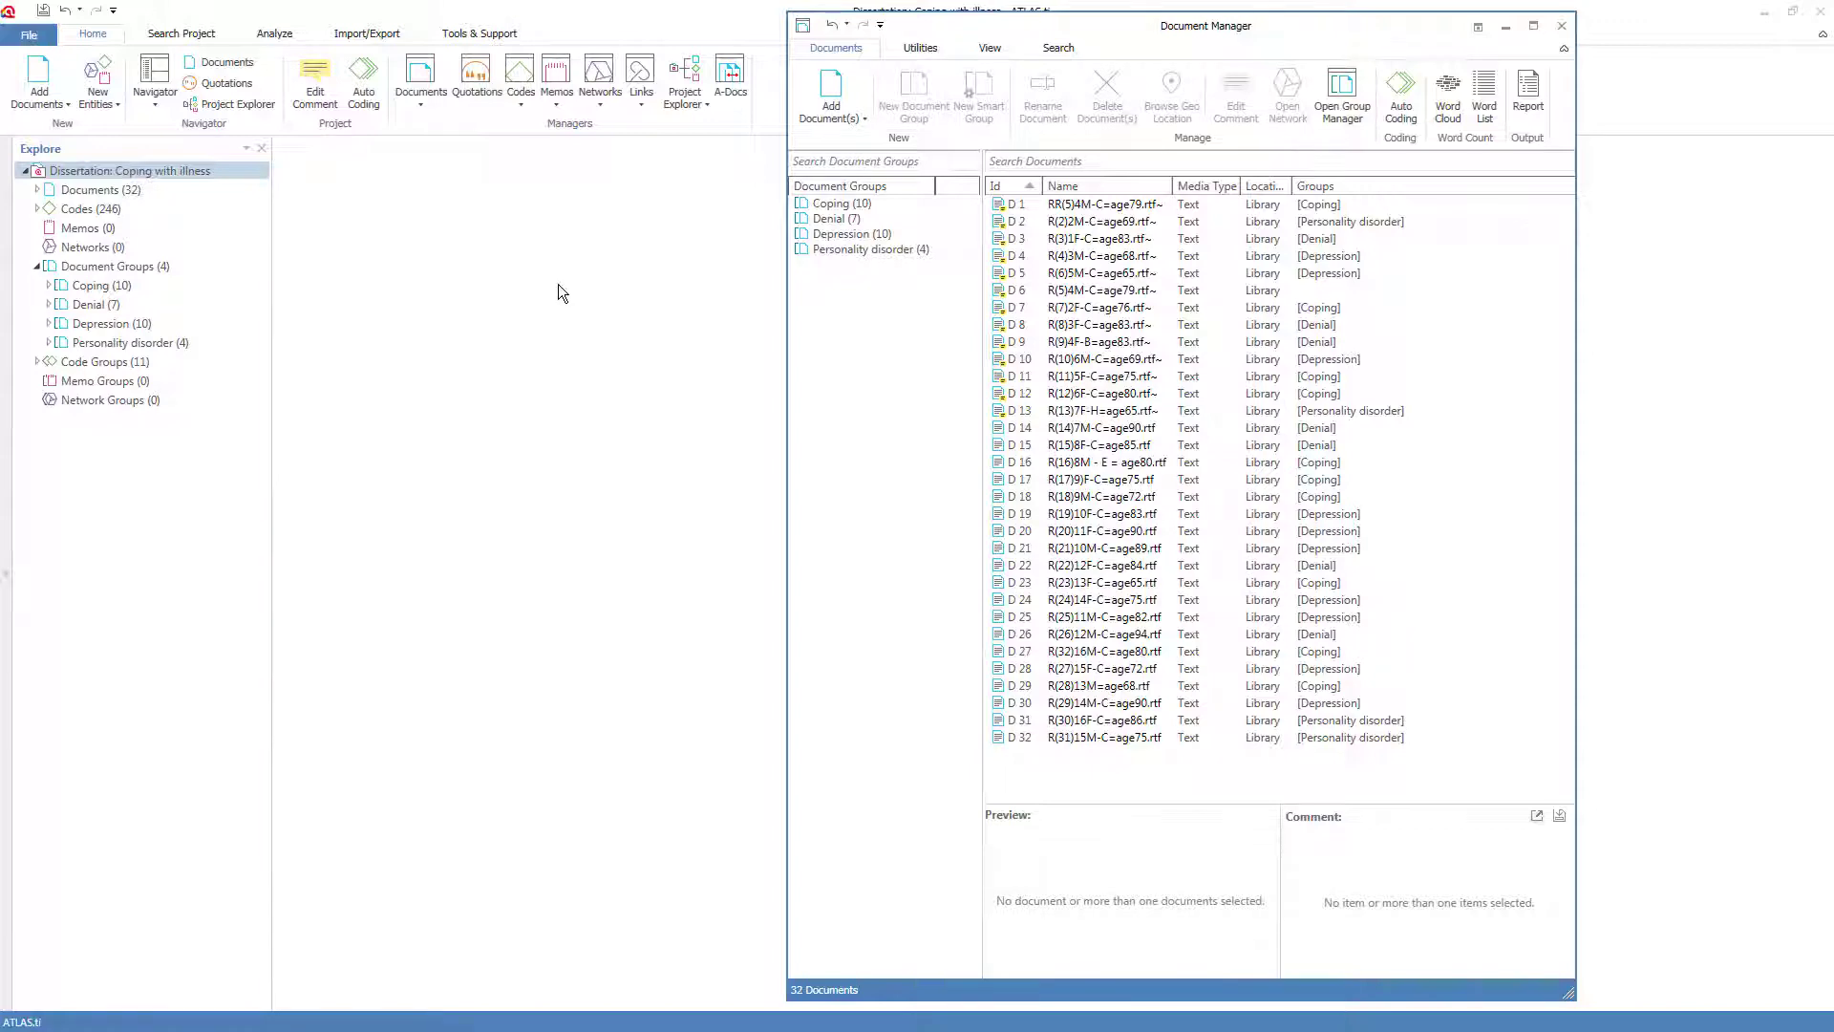
- Add D 6 to the Depression group and remove D 19 from it
{"action": "left_click", "coordinate": [1016, 292]}
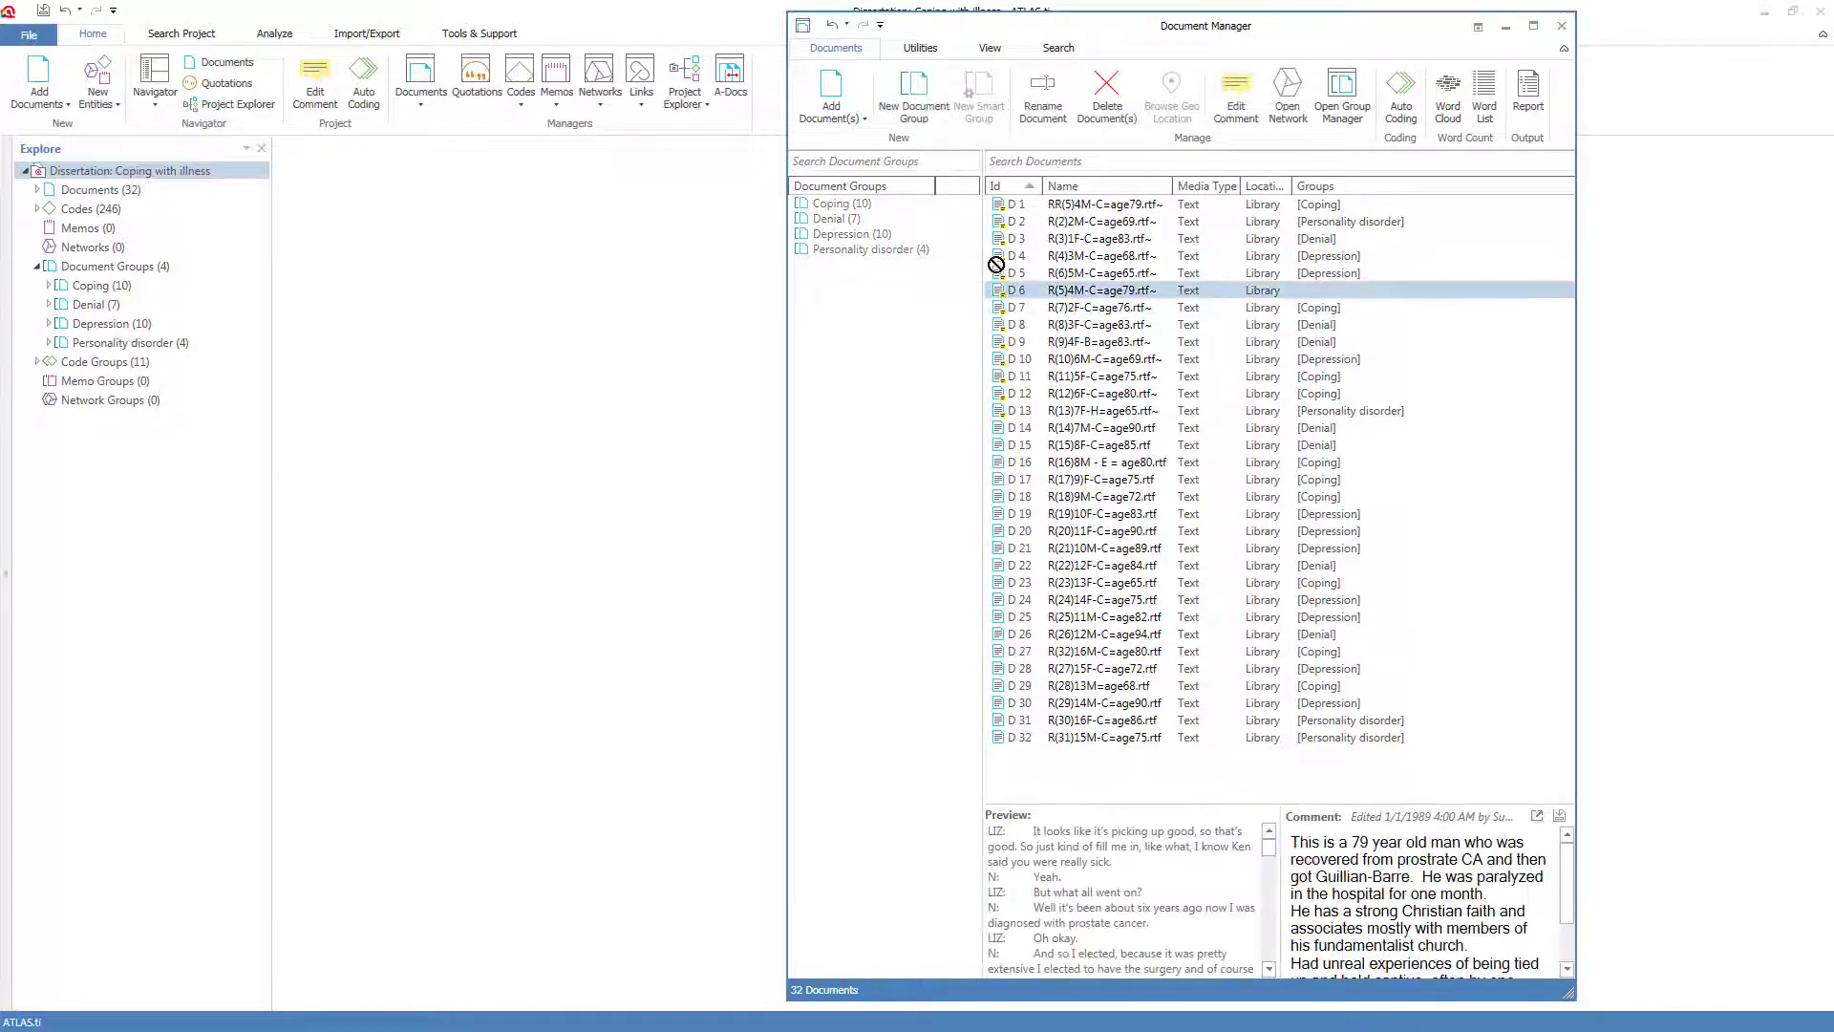
{"action": "left_click_drag", "start_coordinate": [936, 249], "coordinate": [853, 240]}
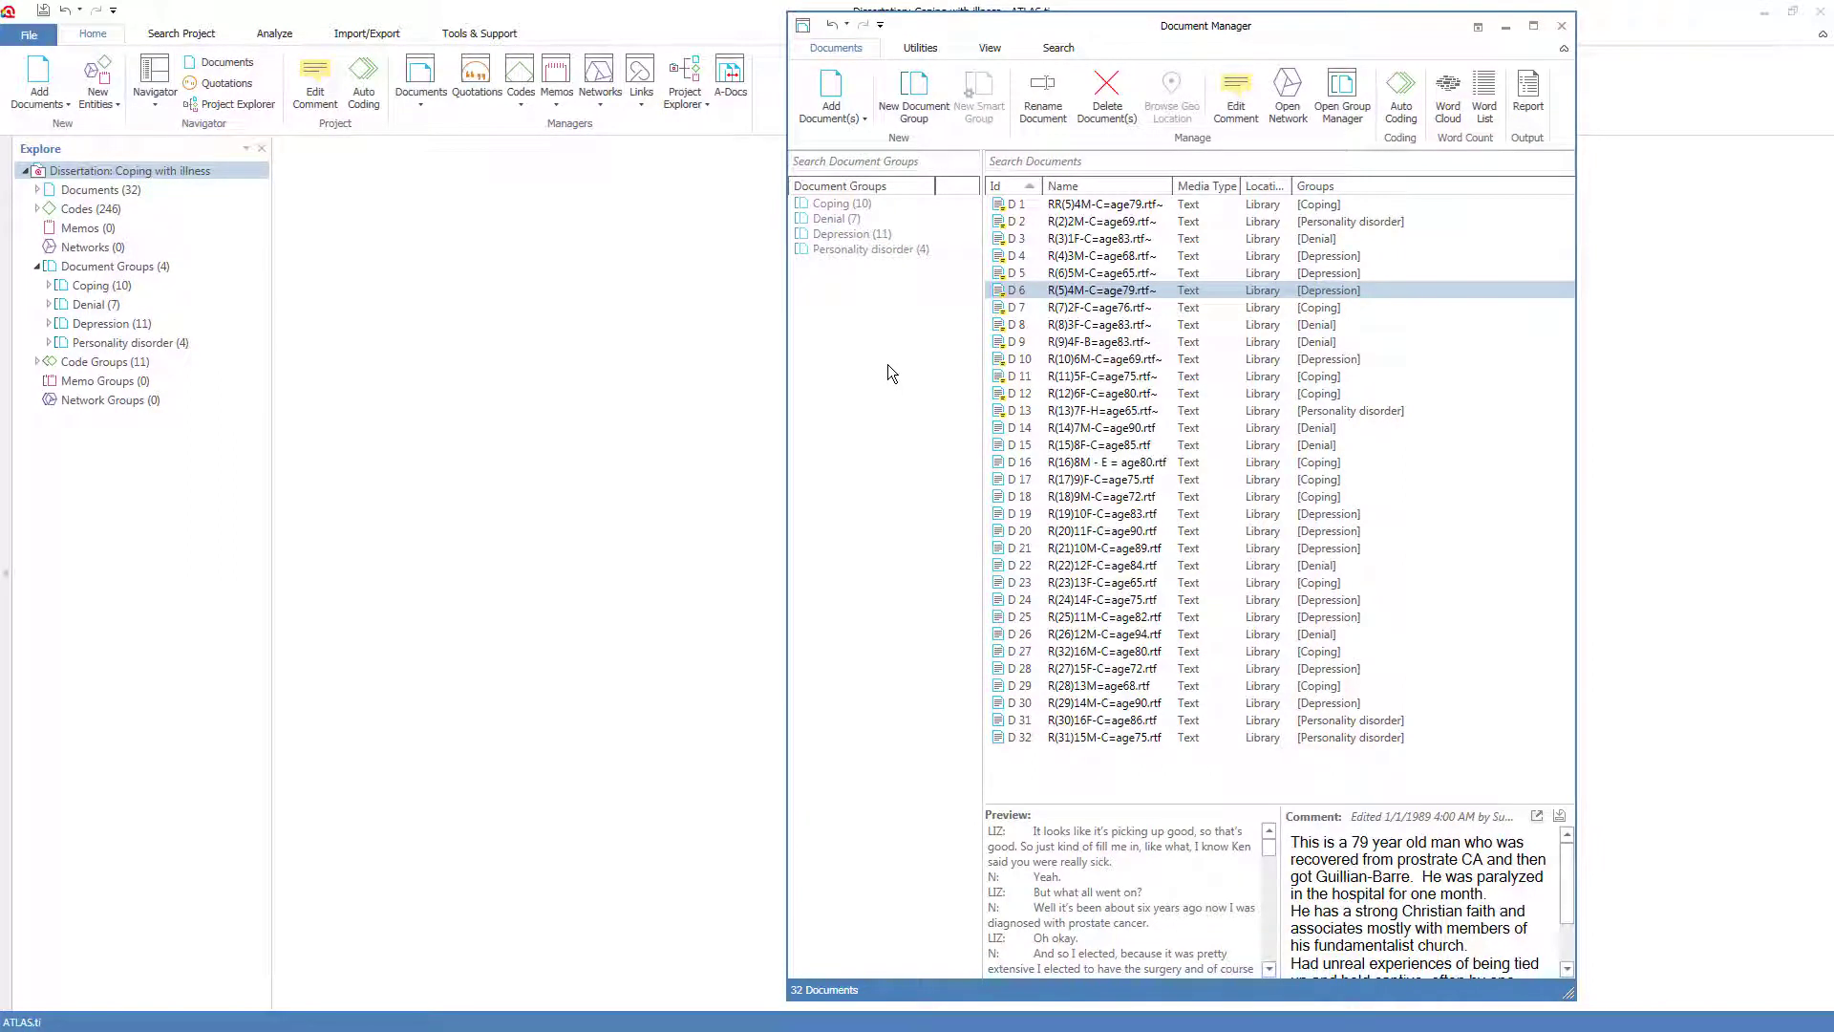
{"action": "left_click", "coordinate": [851, 239]}
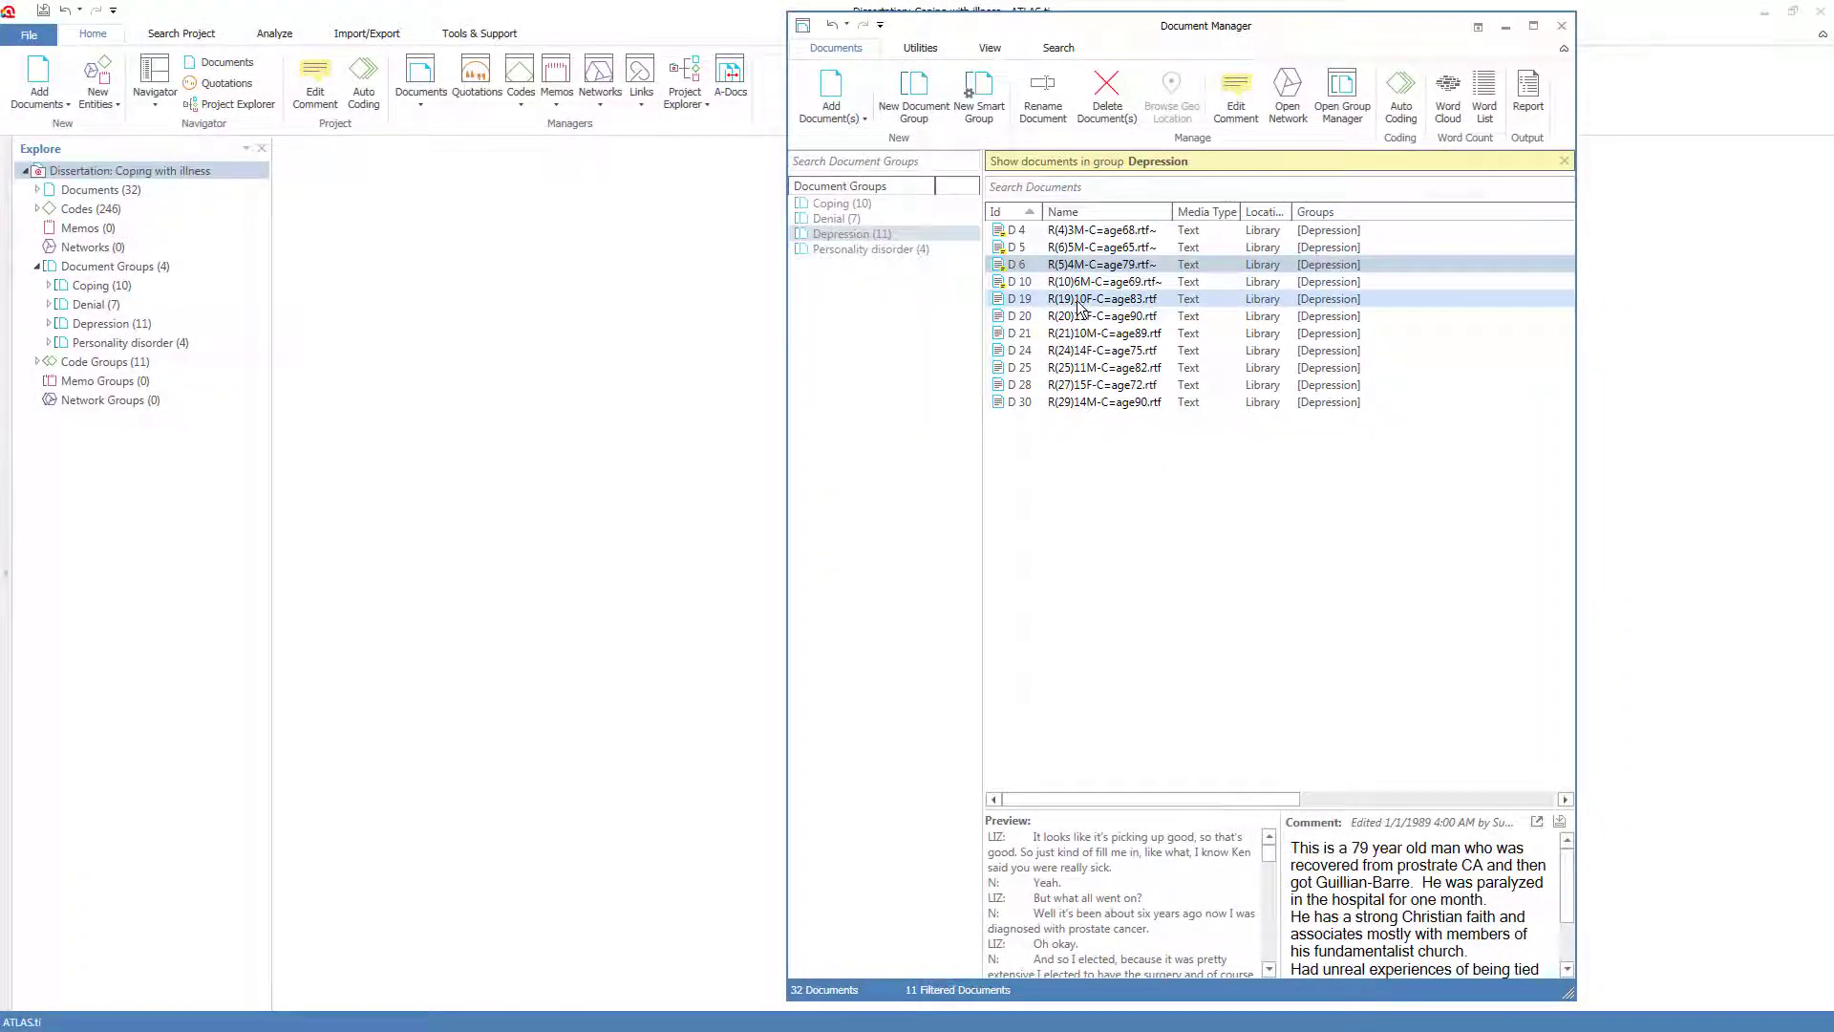
{"action": "left_click", "coordinate": [1078, 300]}
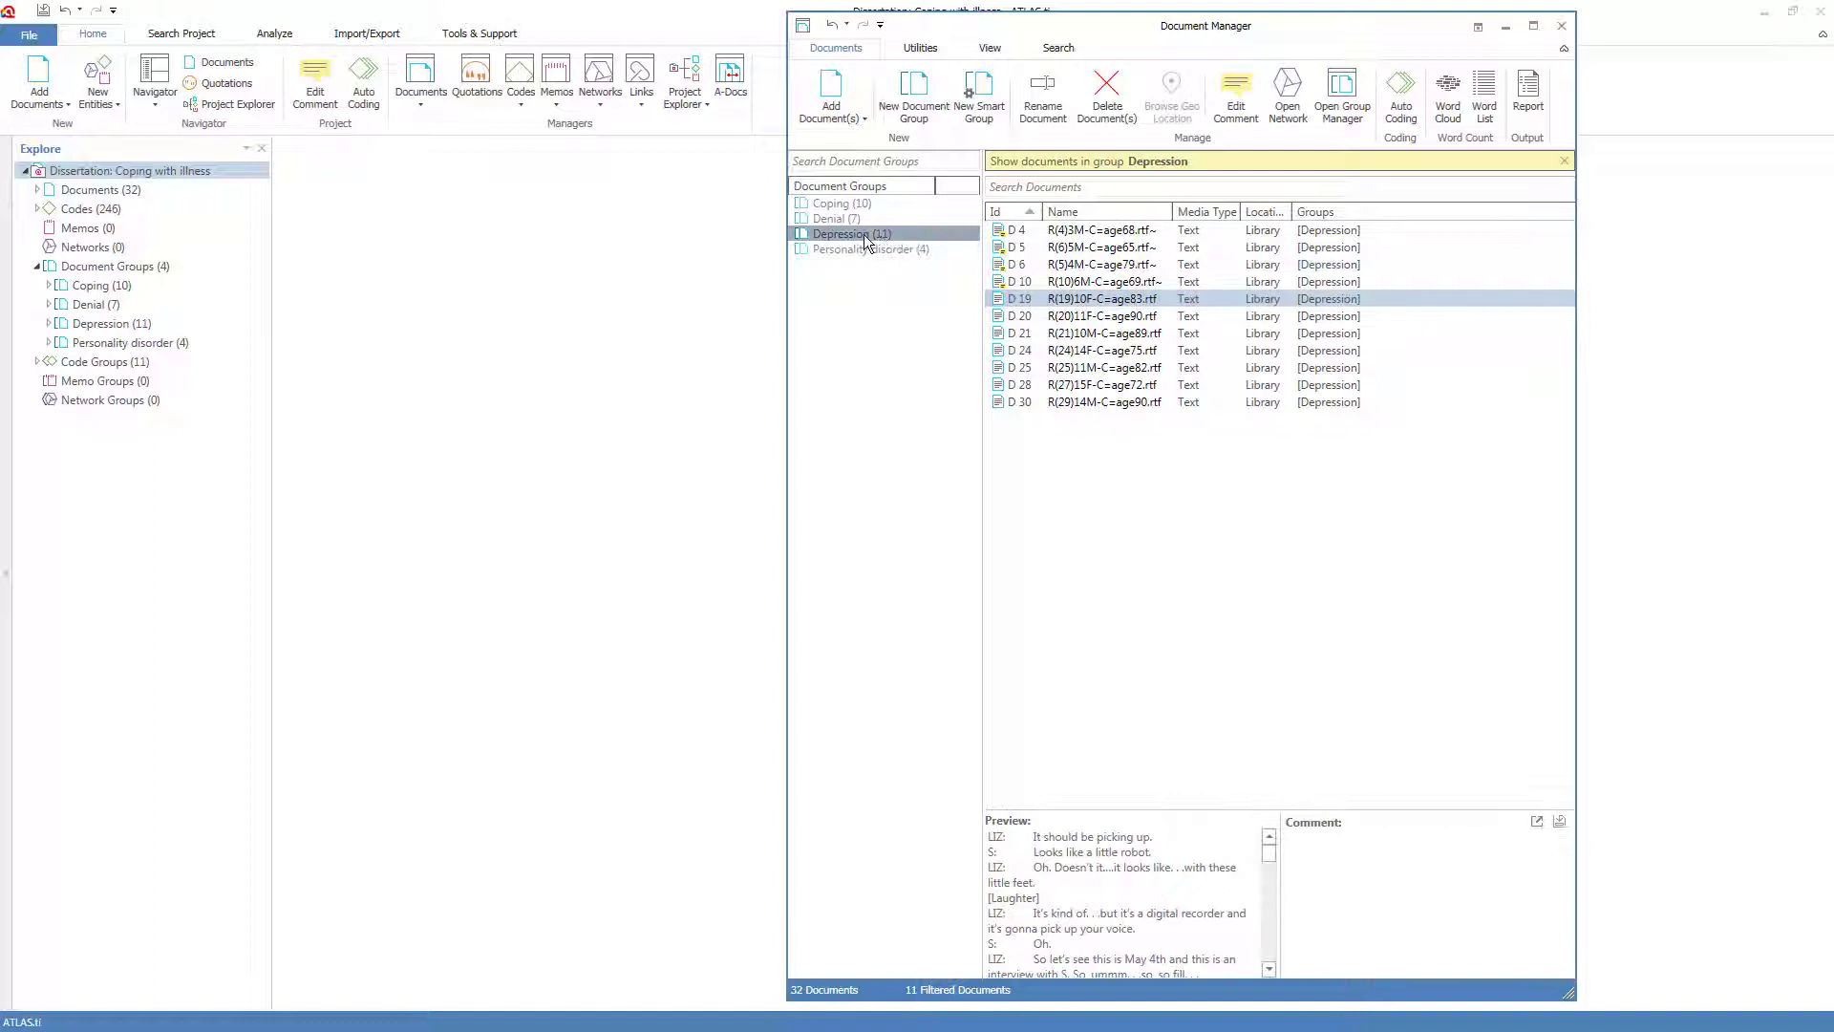
{"action": "right_click", "coordinate": [838, 240]}
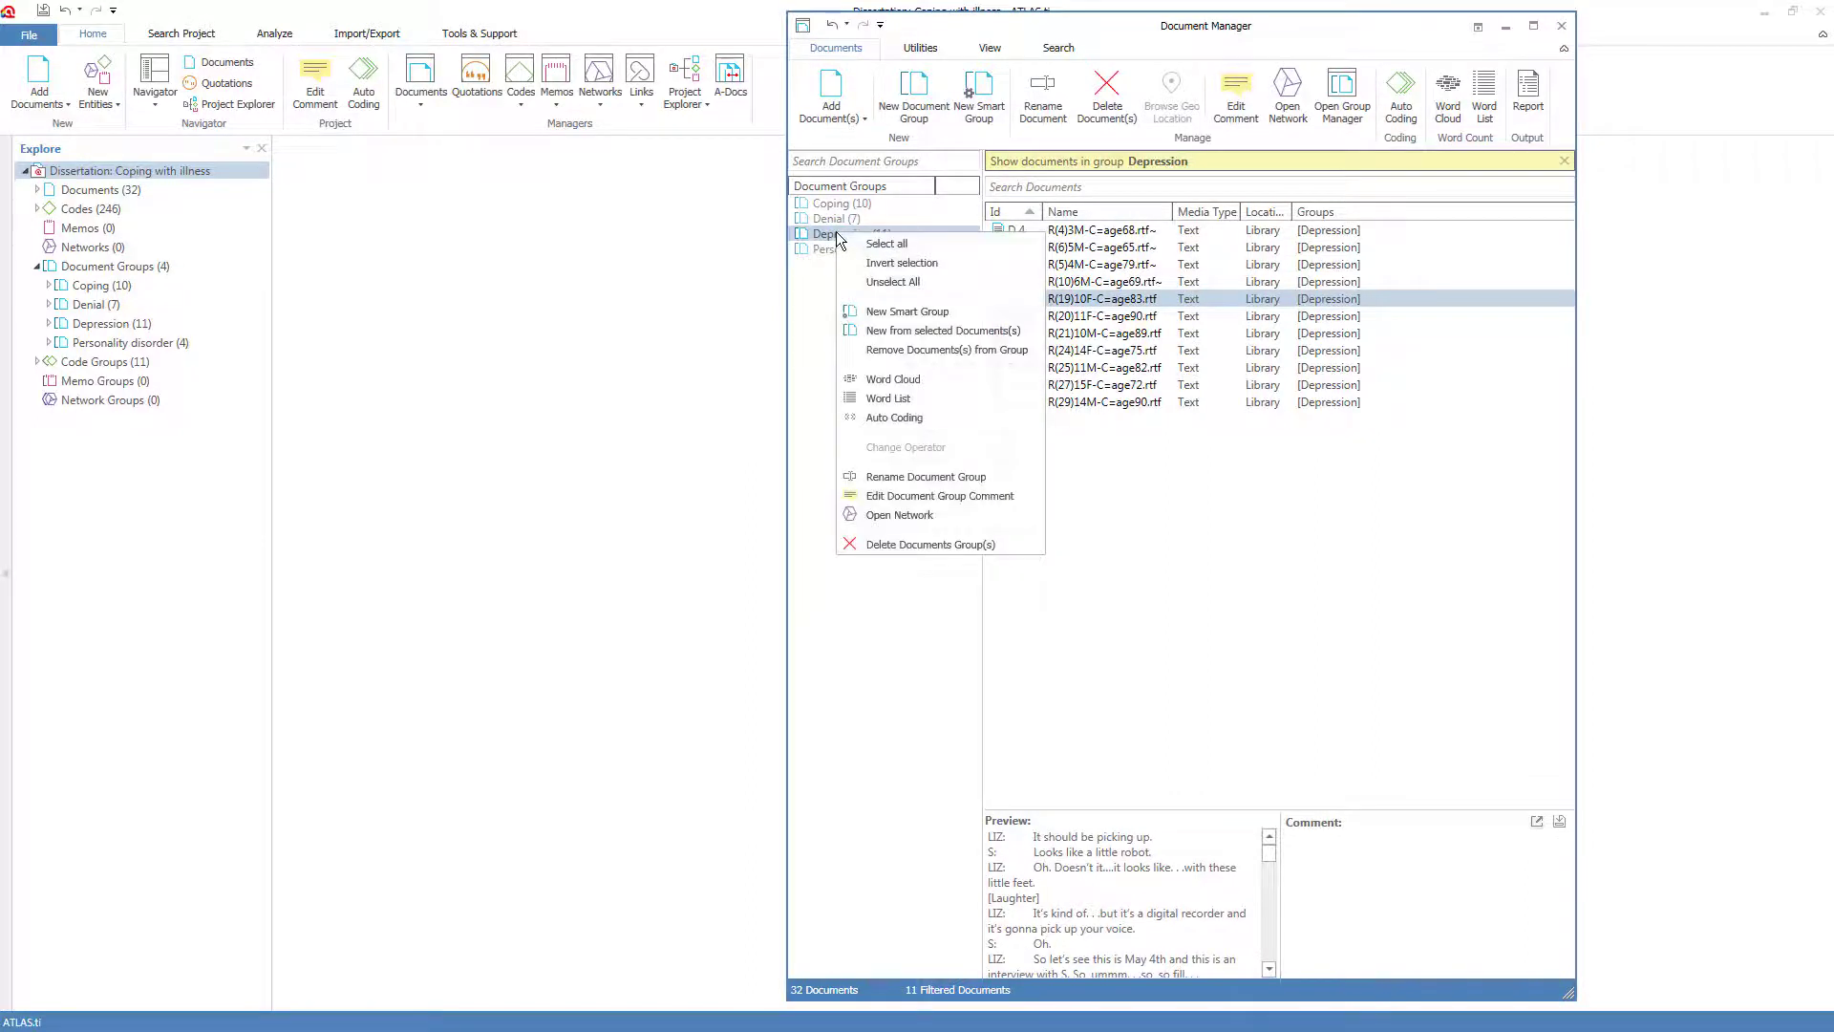
{"action": "left_click", "coordinate": [872, 350]}
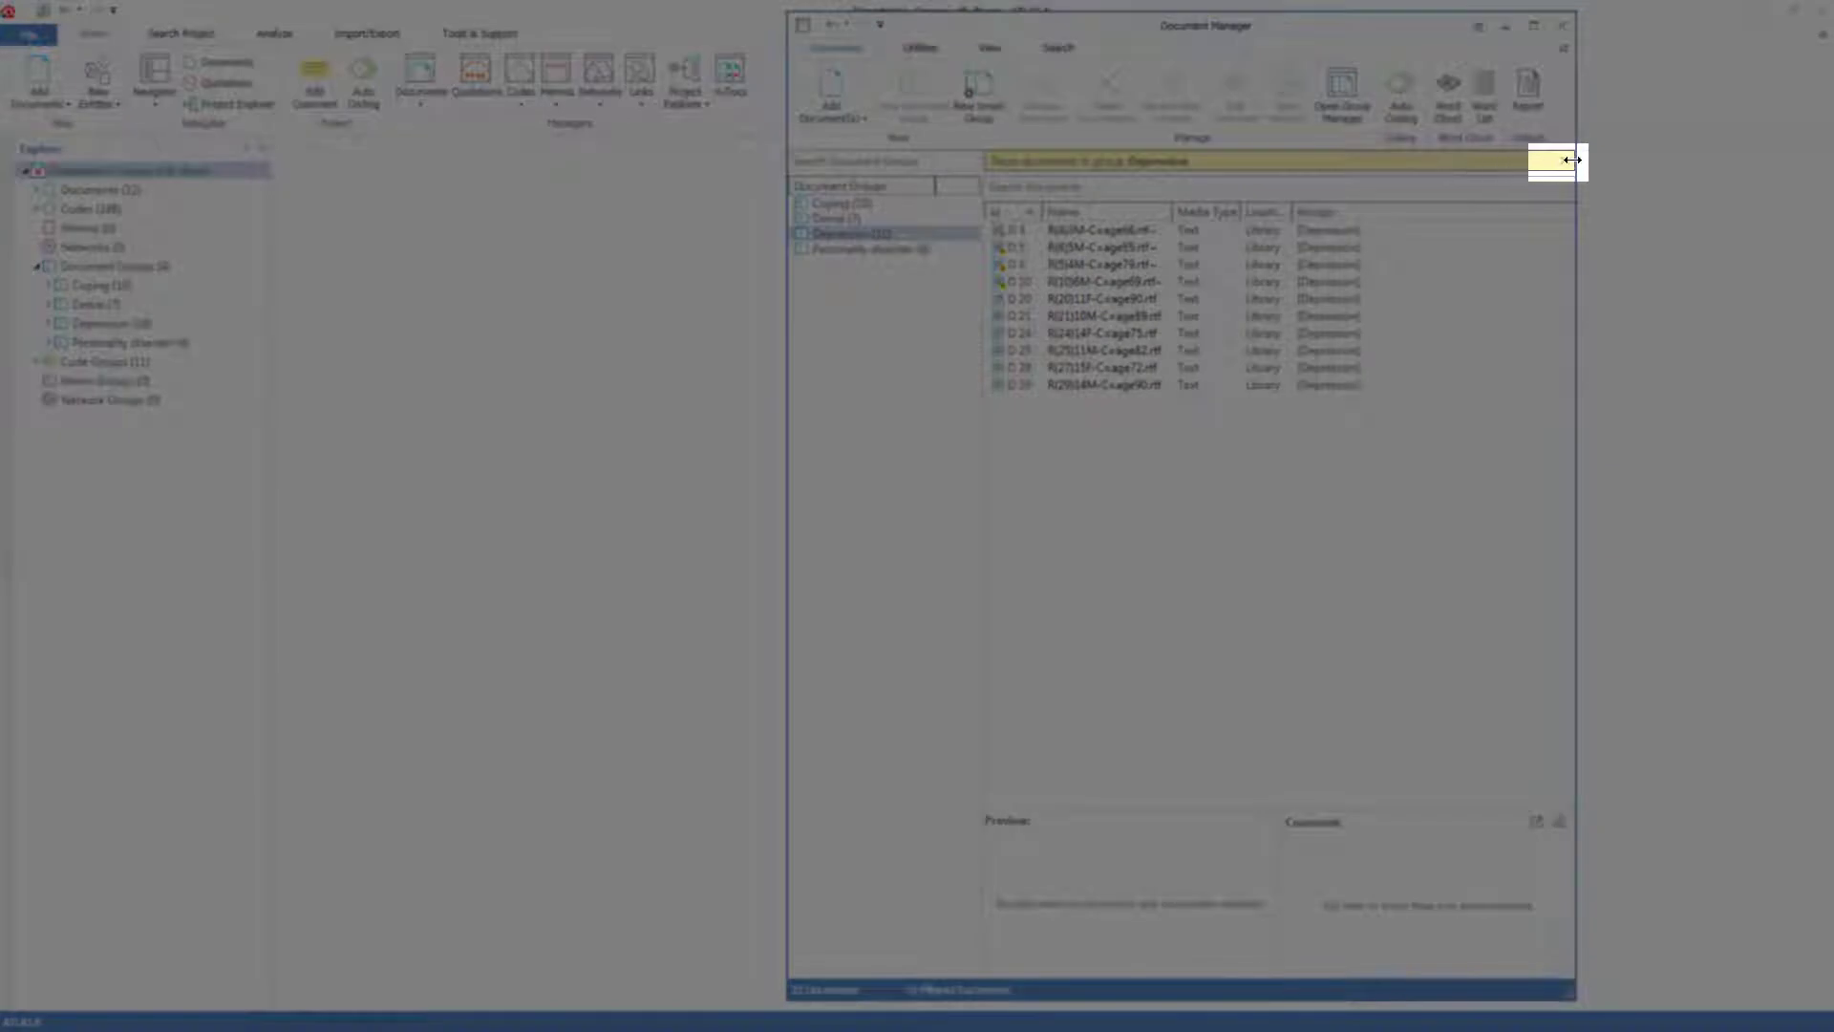
- Clear the Depression filter and create a new document group 'Female' holding D 3
{"action": "left_click", "coordinate": [1566, 161]}
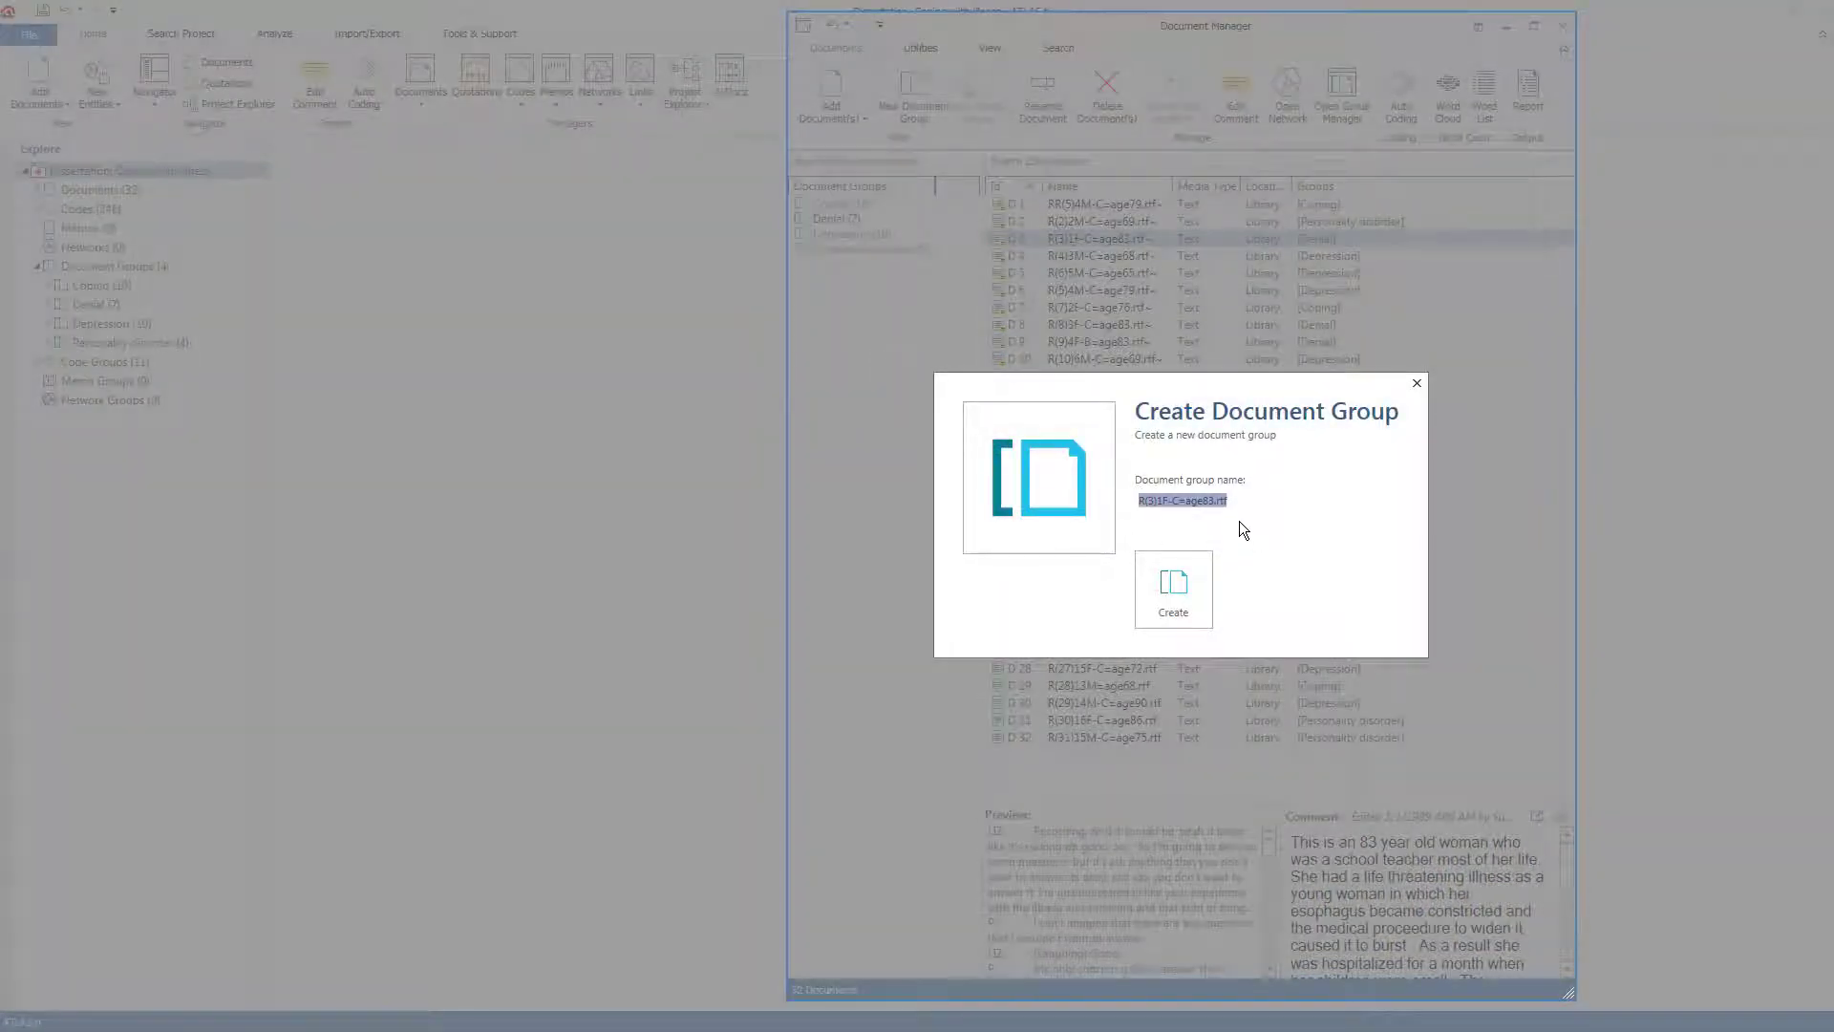
{"action": "type", "text": "Female"}
{"action": "left_click", "coordinate": [1200, 573]}
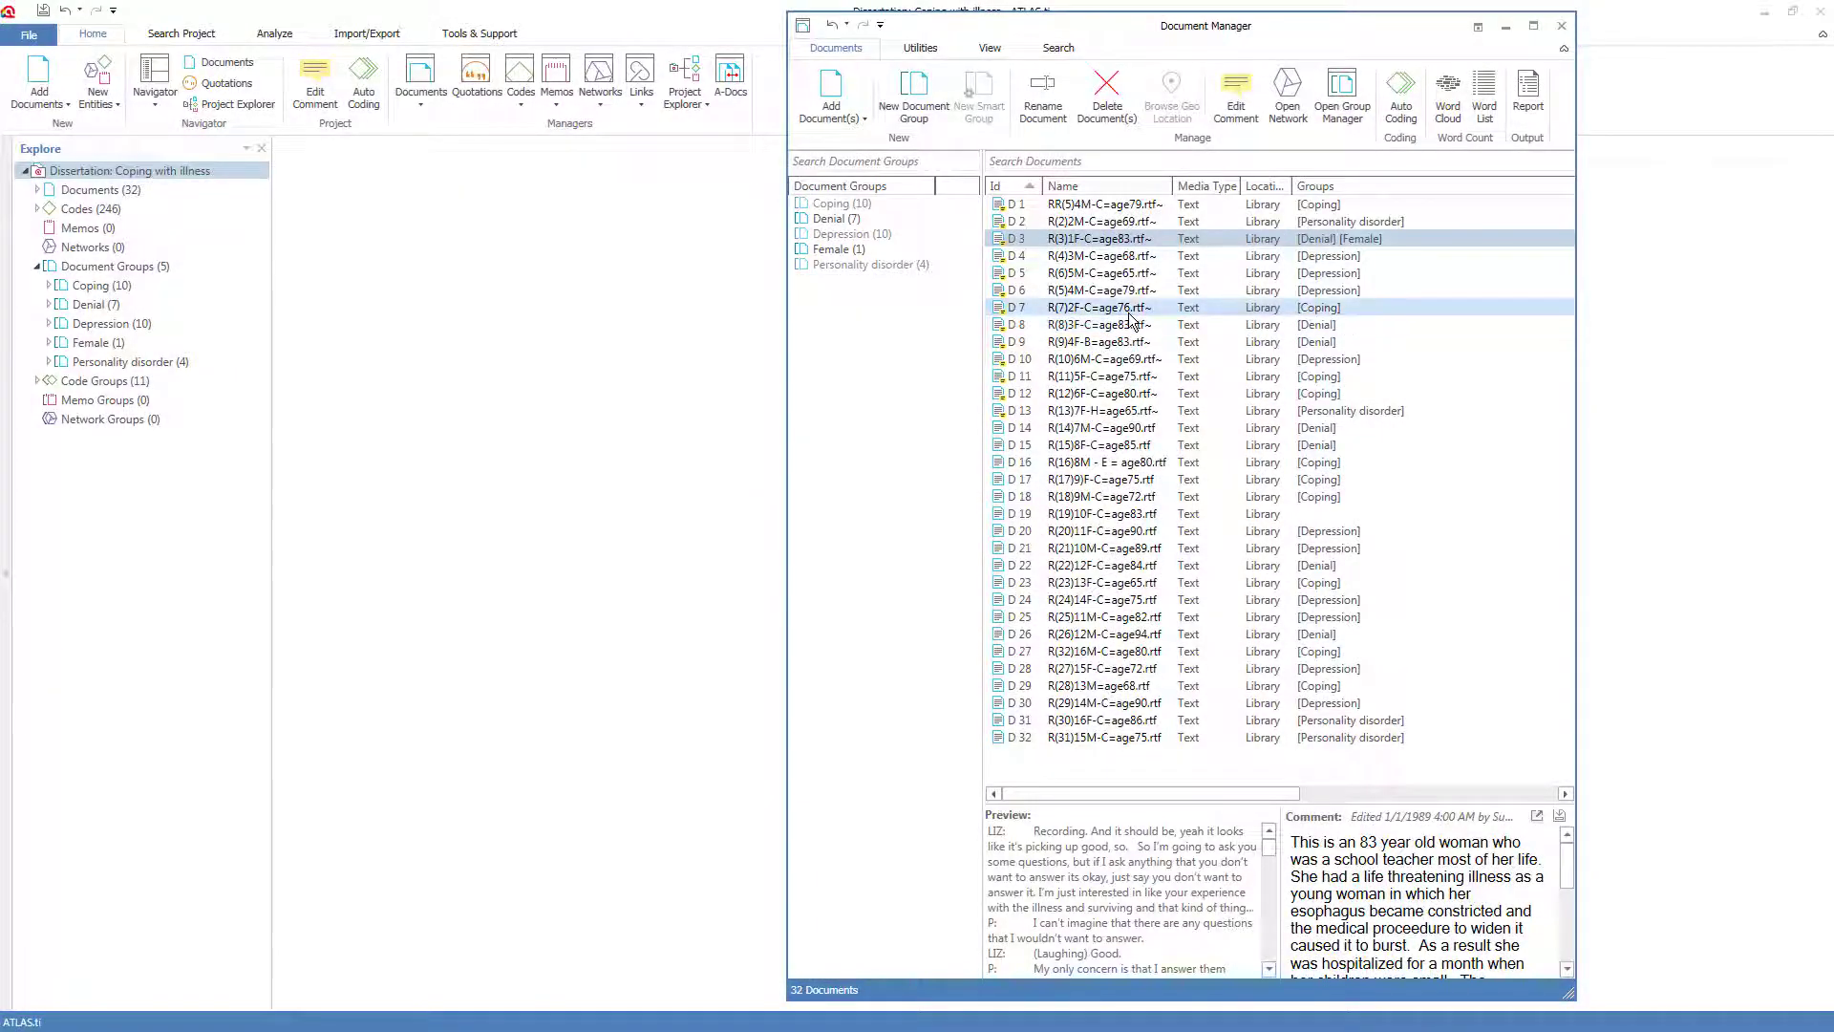
- Add D 7, 8, 9, 11, 12, 13, 15, 17, 19, 20, 22, 23, 24, 28 and 31 to the Female group
{"action": "left_click", "coordinate": [1131, 308]}
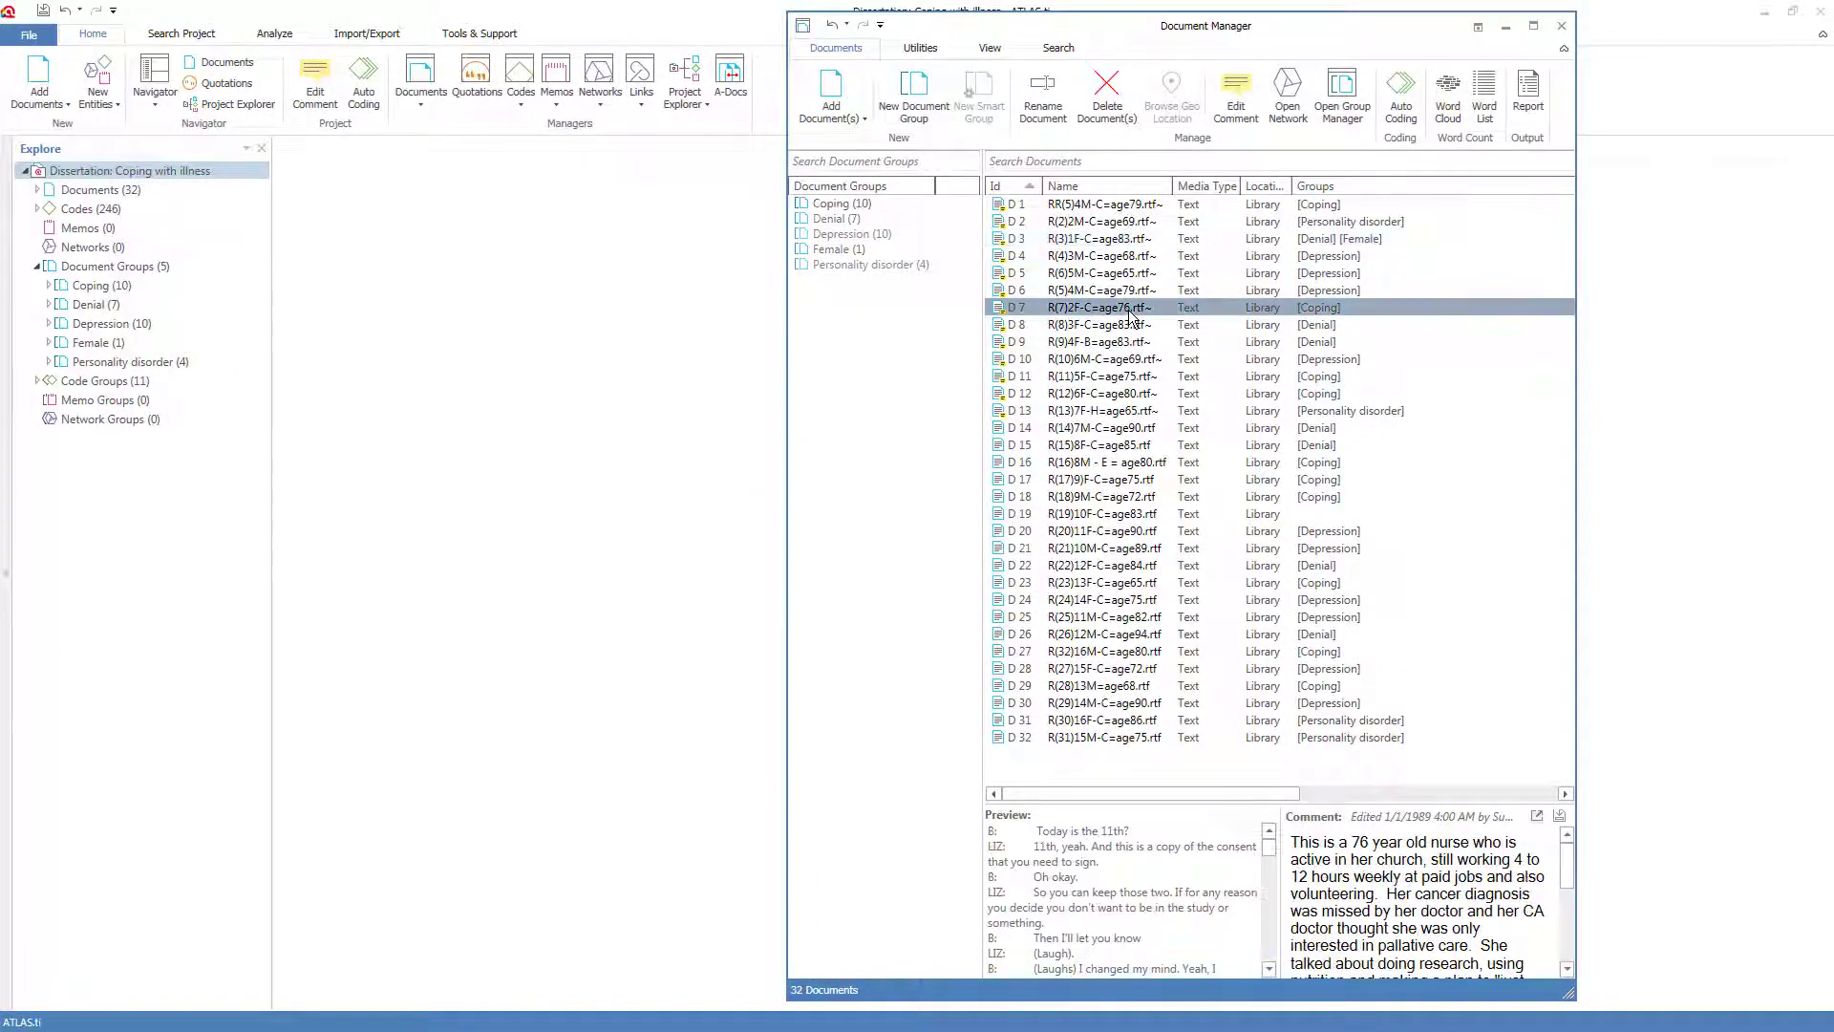
{"action": "left_click", "coordinate": [1127, 325], "text": "ctrl"}
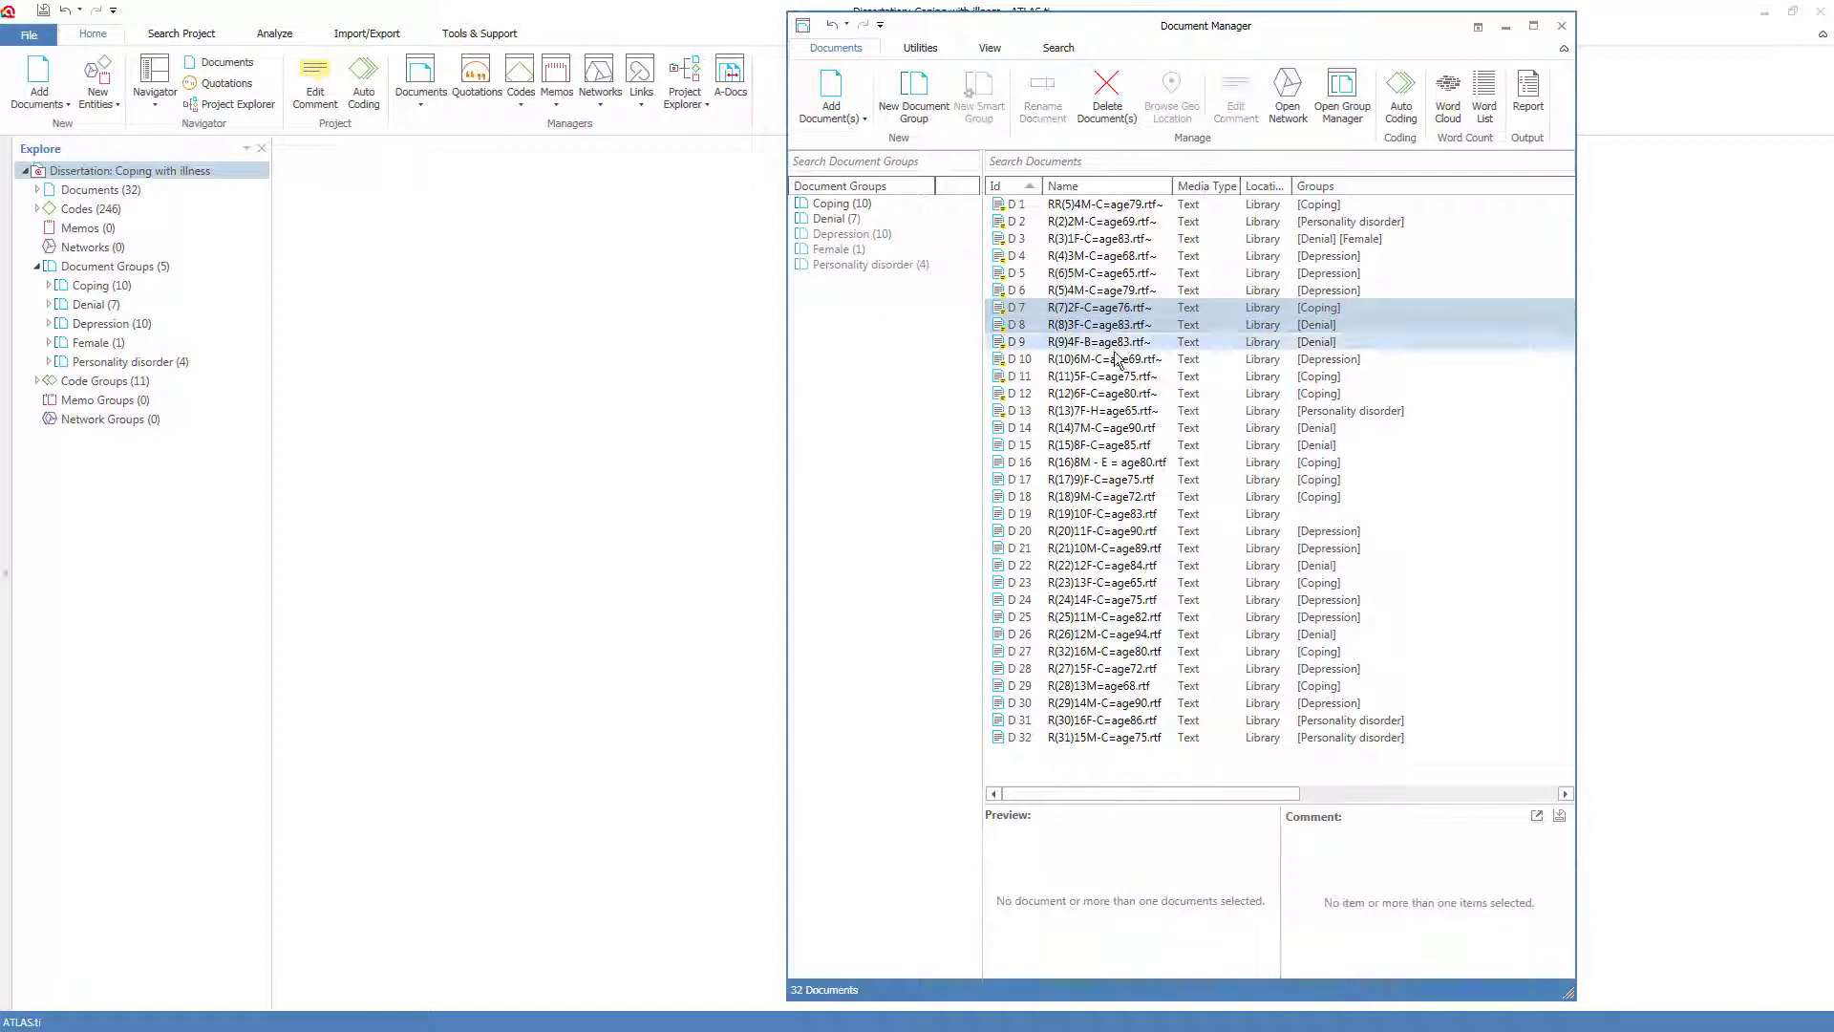
{"action": "left_click", "coordinate": [1098, 342], "text": "ctrl"}
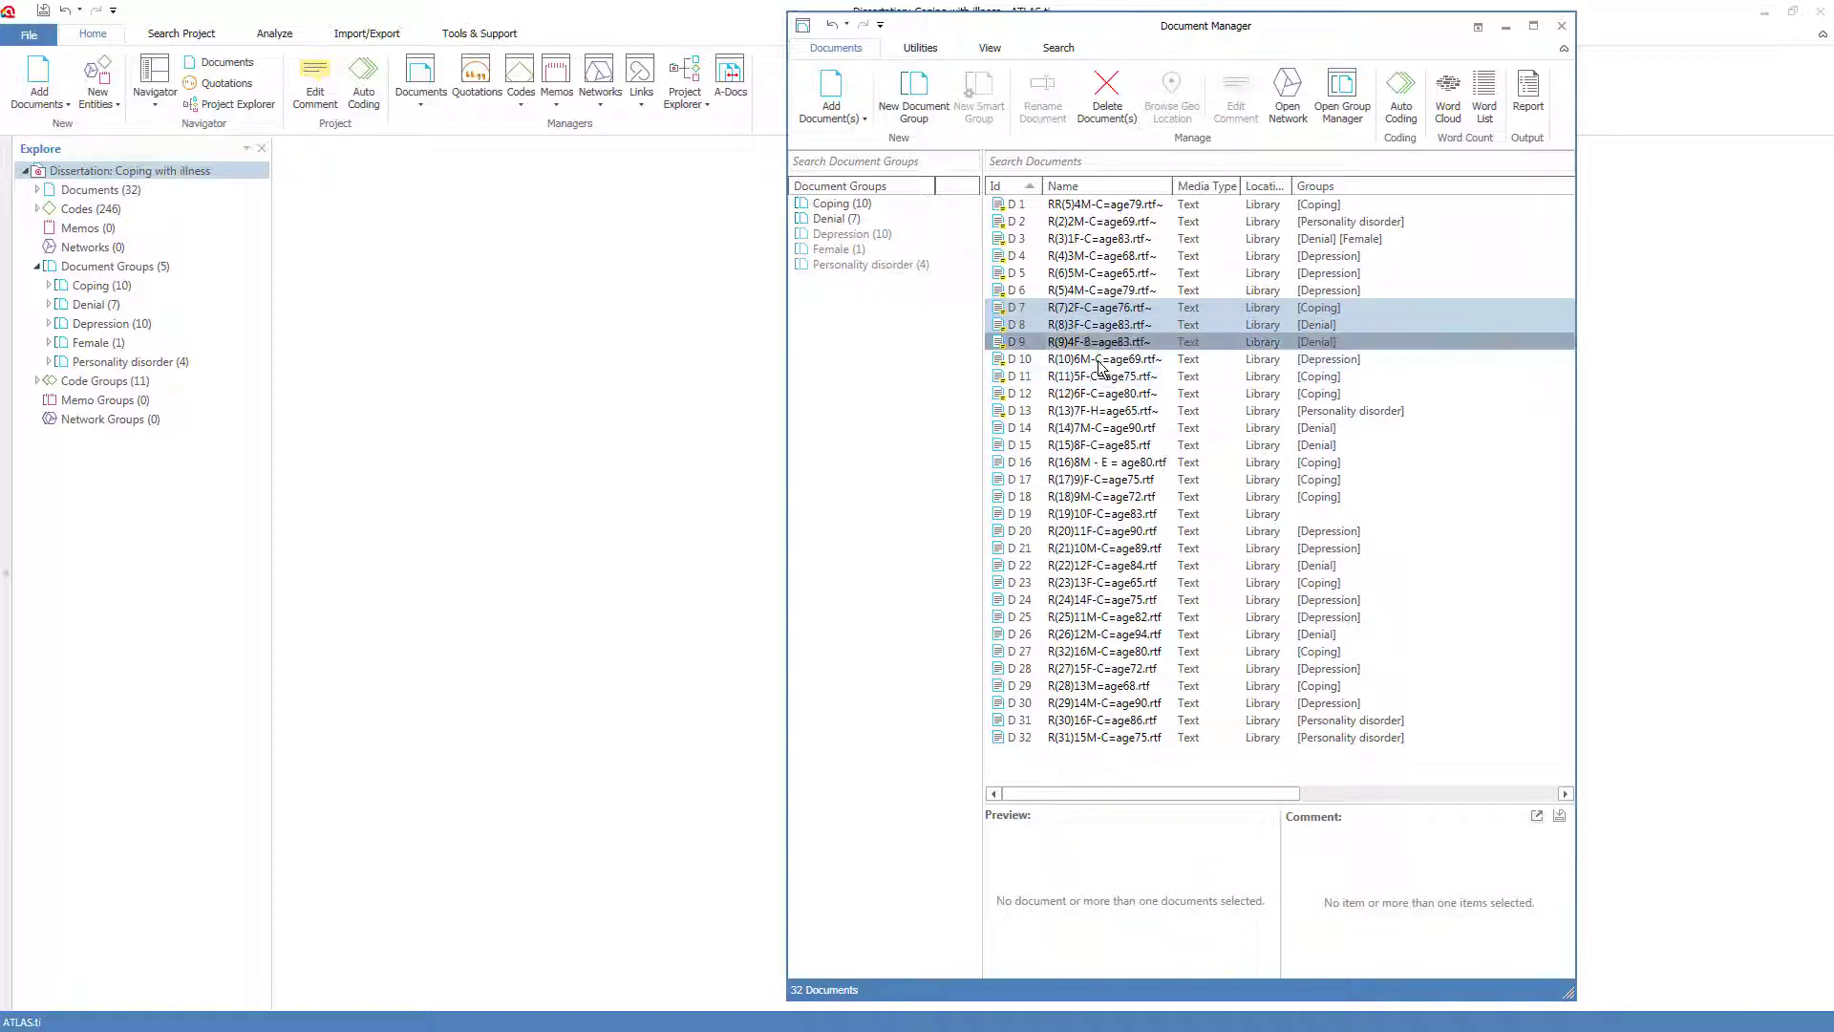
{"action": "left_click", "coordinate": [1099, 379], "text": "ctrl"}
{"action": "left_click", "coordinate": [1098, 393], "text": "ctrl"}
{"action": "left_click", "coordinate": [1099, 411], "text": "ctrl"}
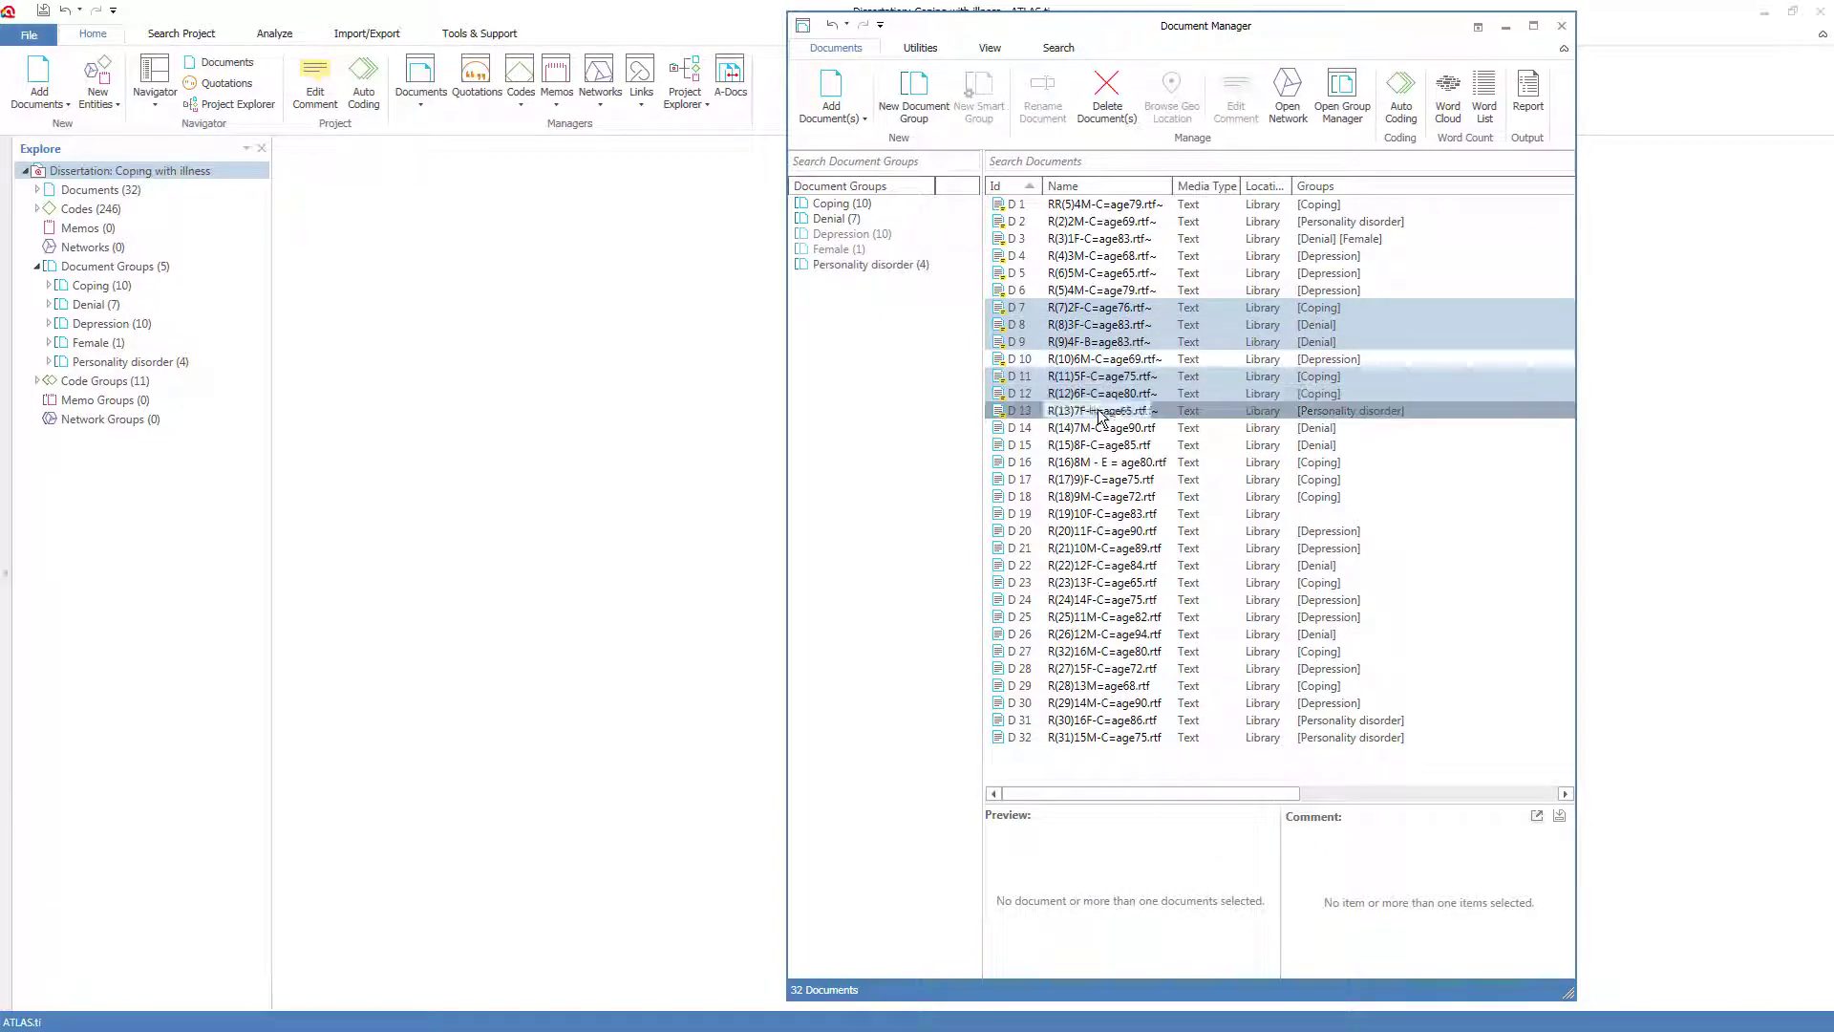
{"action": "left_click", "coordinate": [1099, 445], "text": "ctrl"}
{"action": "left_click", "coordinate": [1099, 480], "text": "ctrl"}
{"action": "left_click", "coordinate": [1098, 514], "text": "ctrl"}
{"action": "left_click", "coordinate": [1098, 531], "text": "ctrl"}
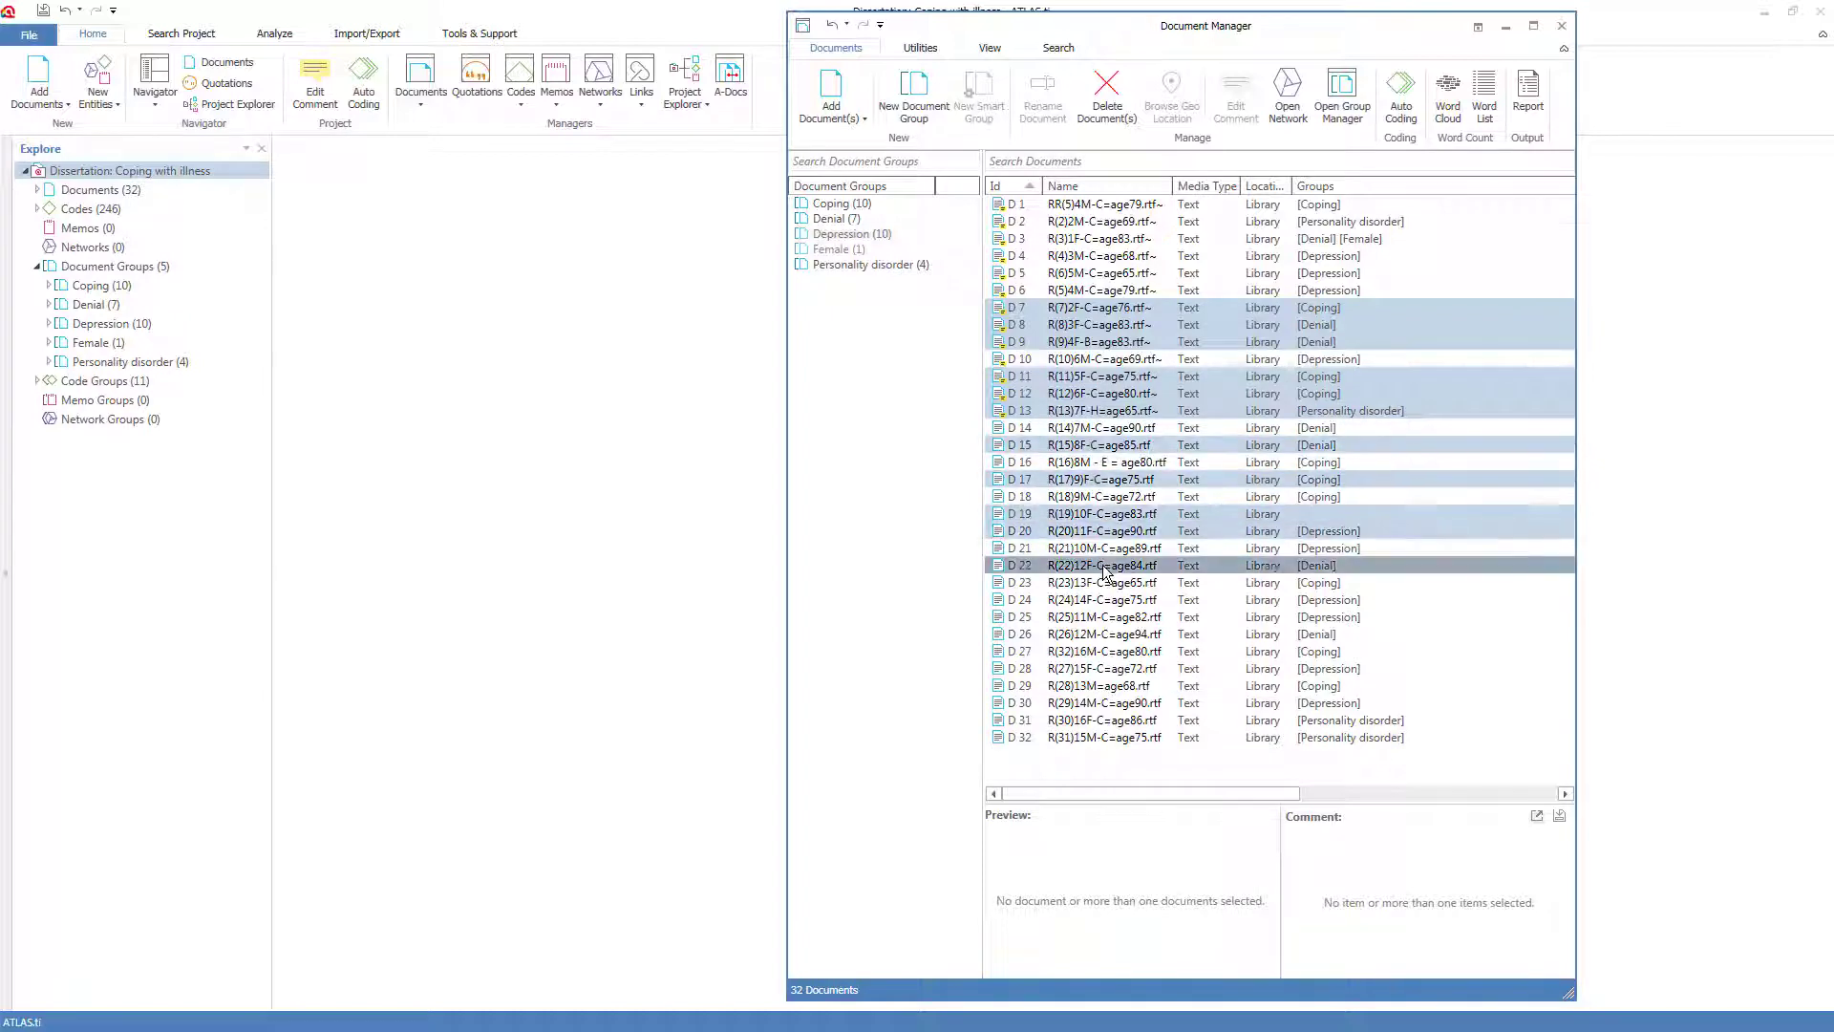
{"action": "left_click", "coordinate": [1098, 566], "text": "ctrl"}
{"action": "left_click", "coordinate": [1099, 583], "text": "ctrl"}
{"action": "left_click", "coordinate": [1098, 600], "text": "ctrl"}
{"action": "left_click", "coordinate": [1086, 666], "text": "ctrl"}
{"action": "left_click", "coordinate": [1098, 721], "text": "ctrl"}
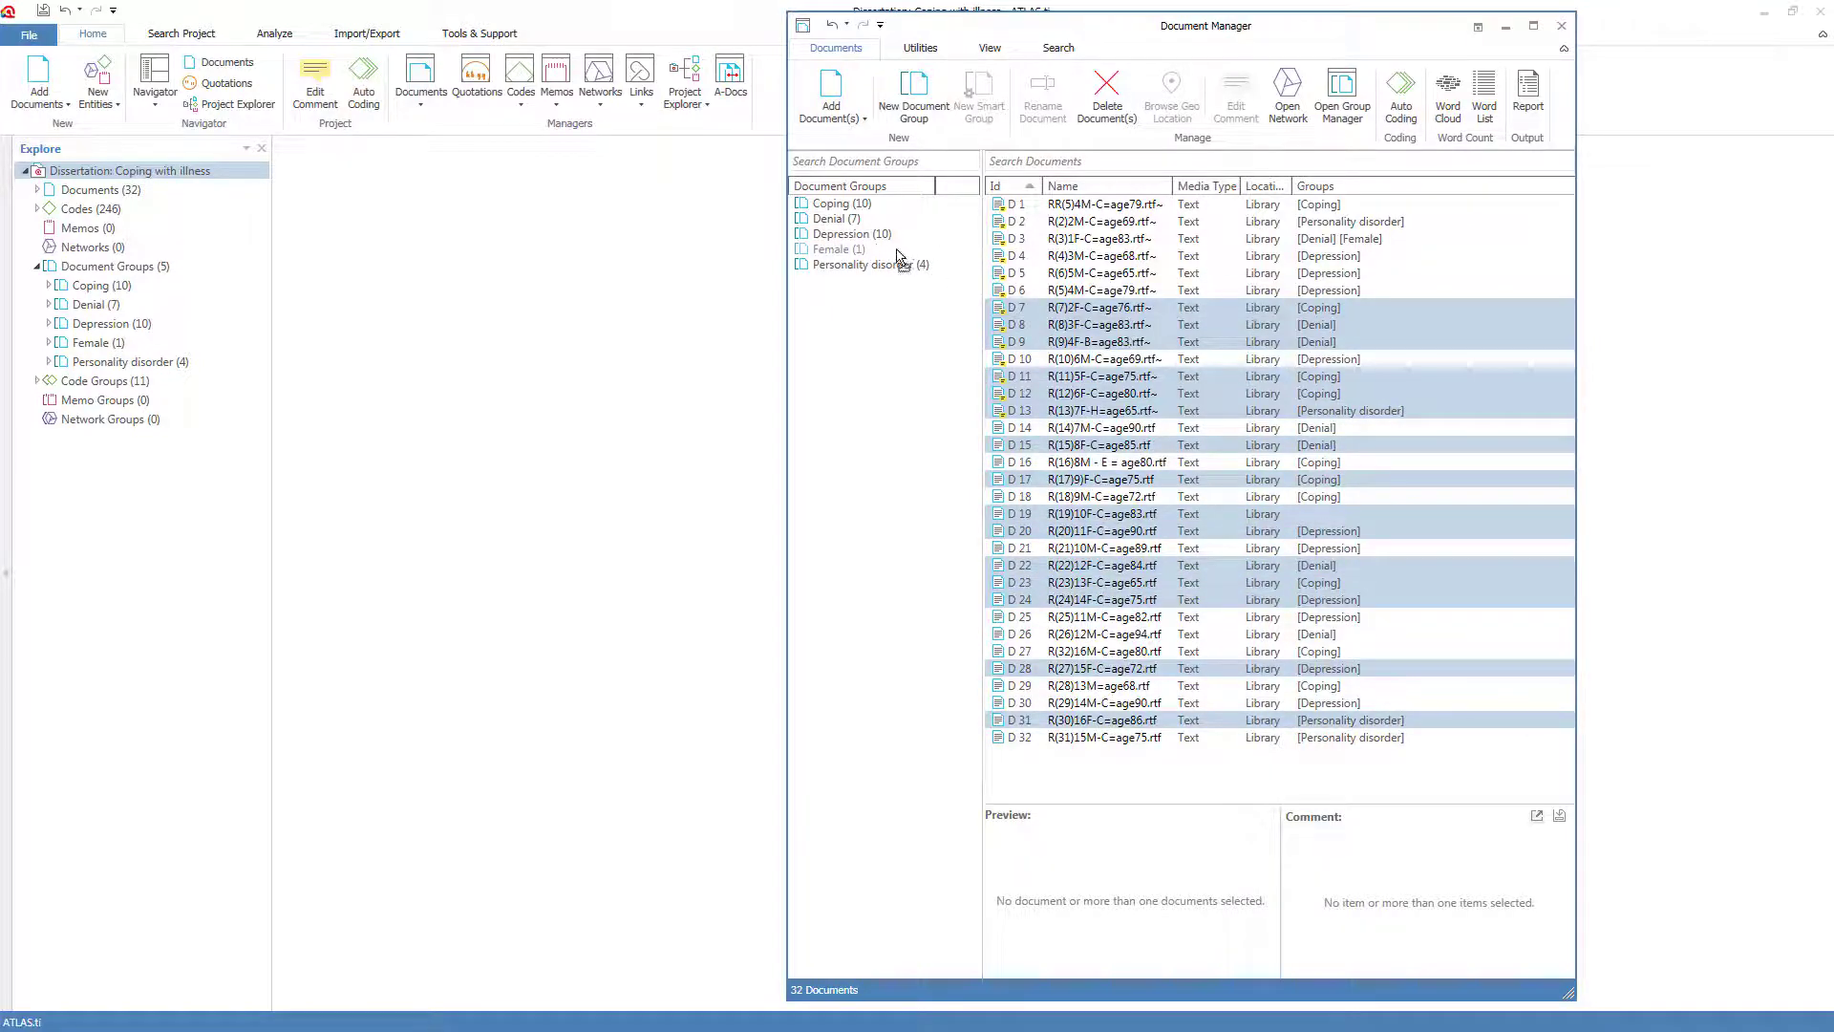
{"action": "left_click_drag", "start_coordinate": [843, 250], "coordinate": [843, 252]}
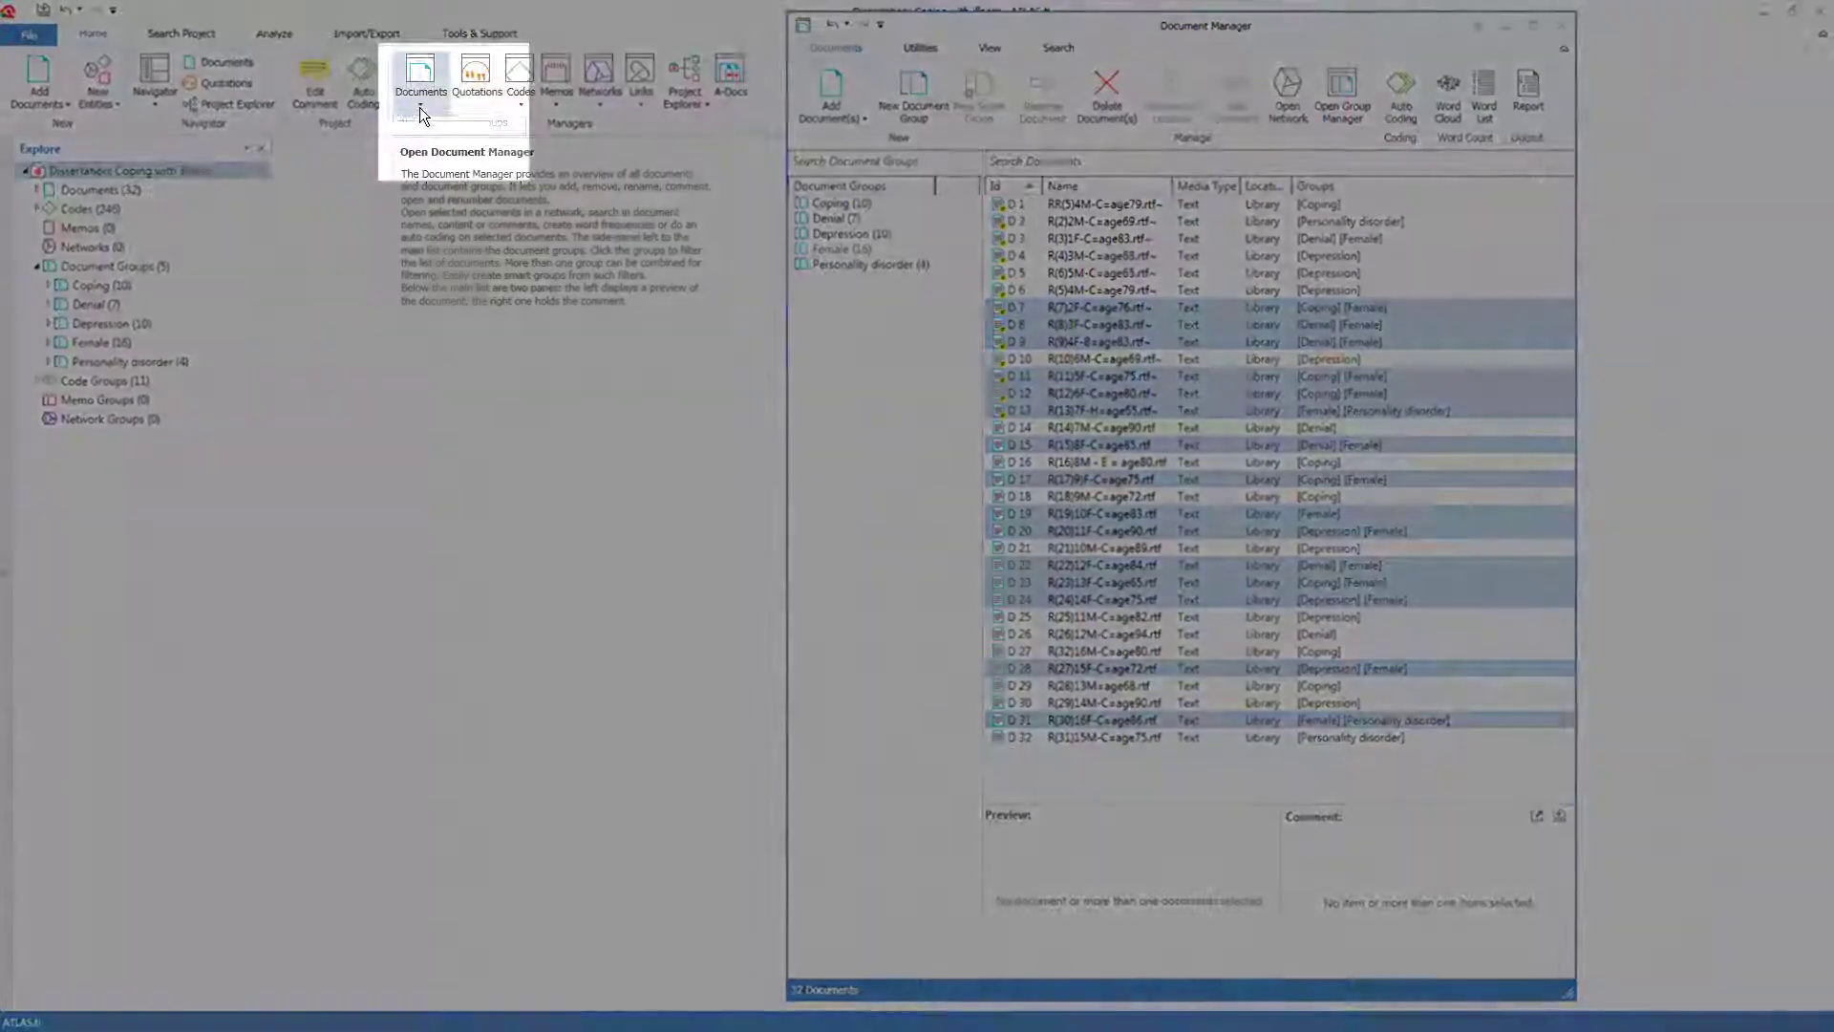
- Open the Document Group Manager from the Document Manager's ribbon
{"action": "left_click", "coordinate": [421, 107]}
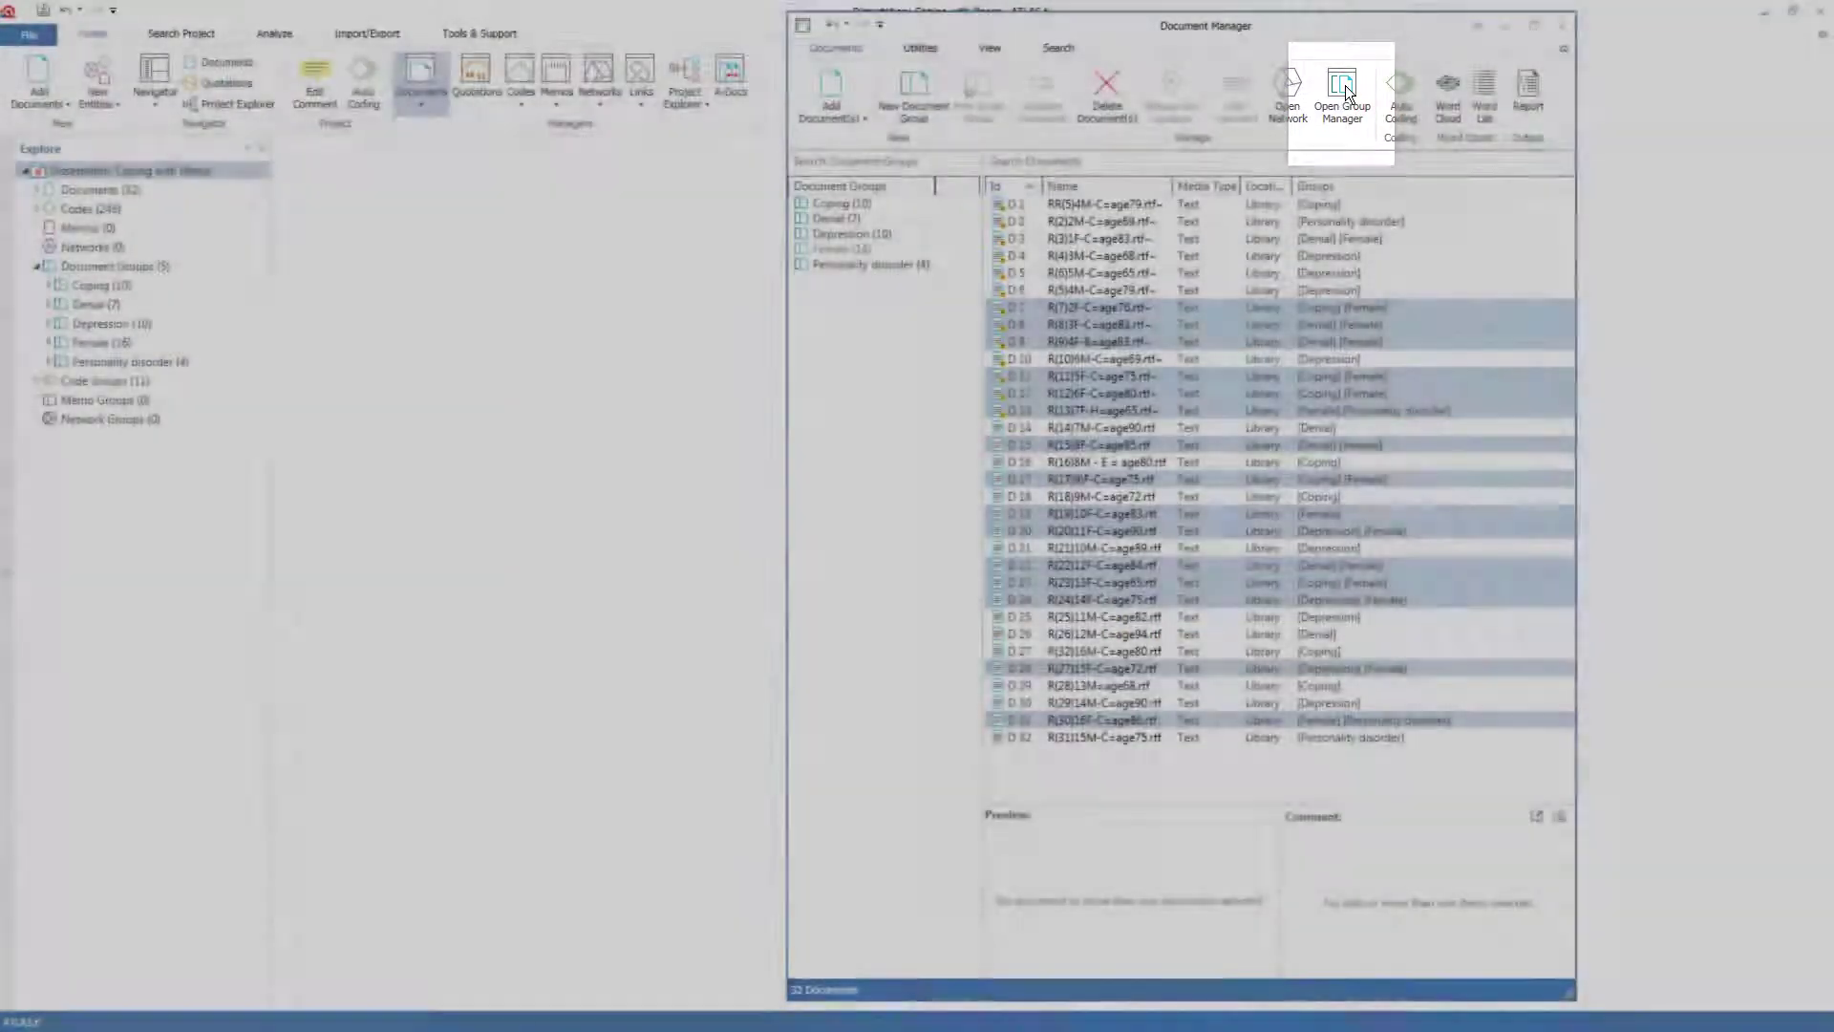
{"action": "left_click", "coordinate": [1346, 87]}
- Move the group manager left, keep it always on top, and list the Coping group's documents
{"action": "left_click_drag", "start_coordinate": [1173, 112], "coordinate": [331, 166]}
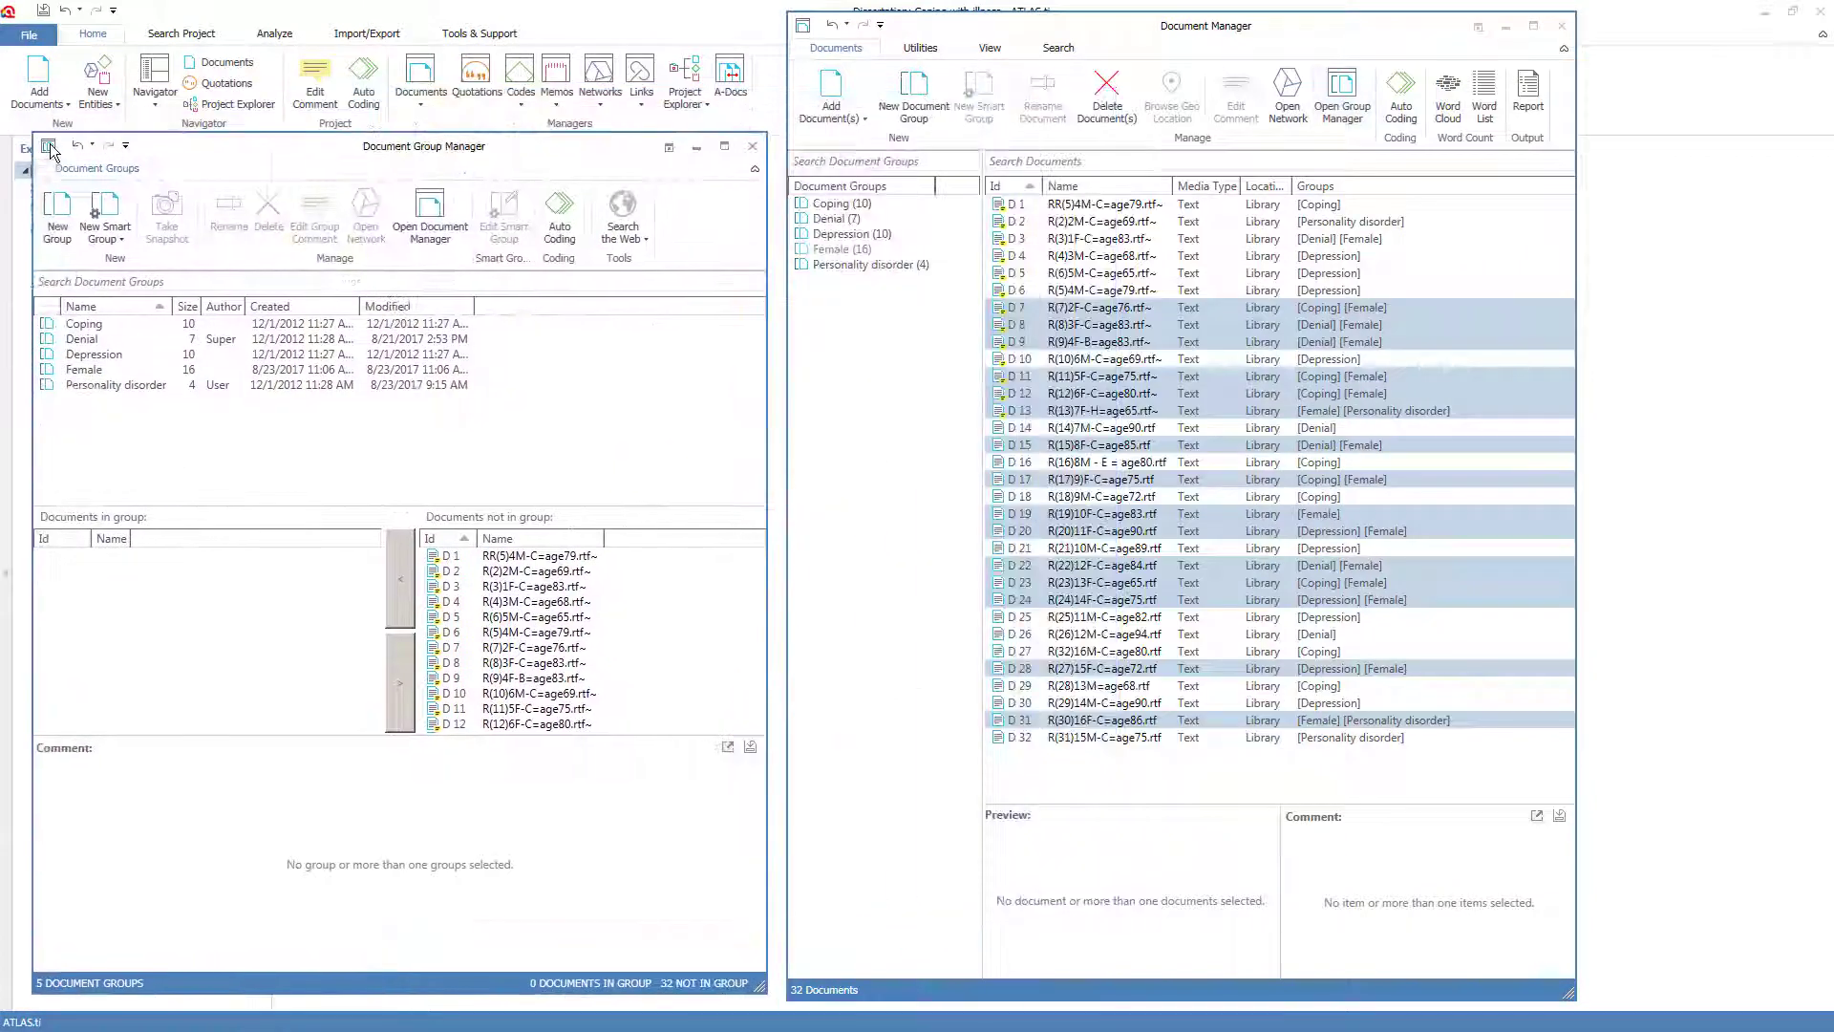
{"action": "left_click", "coordinate": [48, 146]}
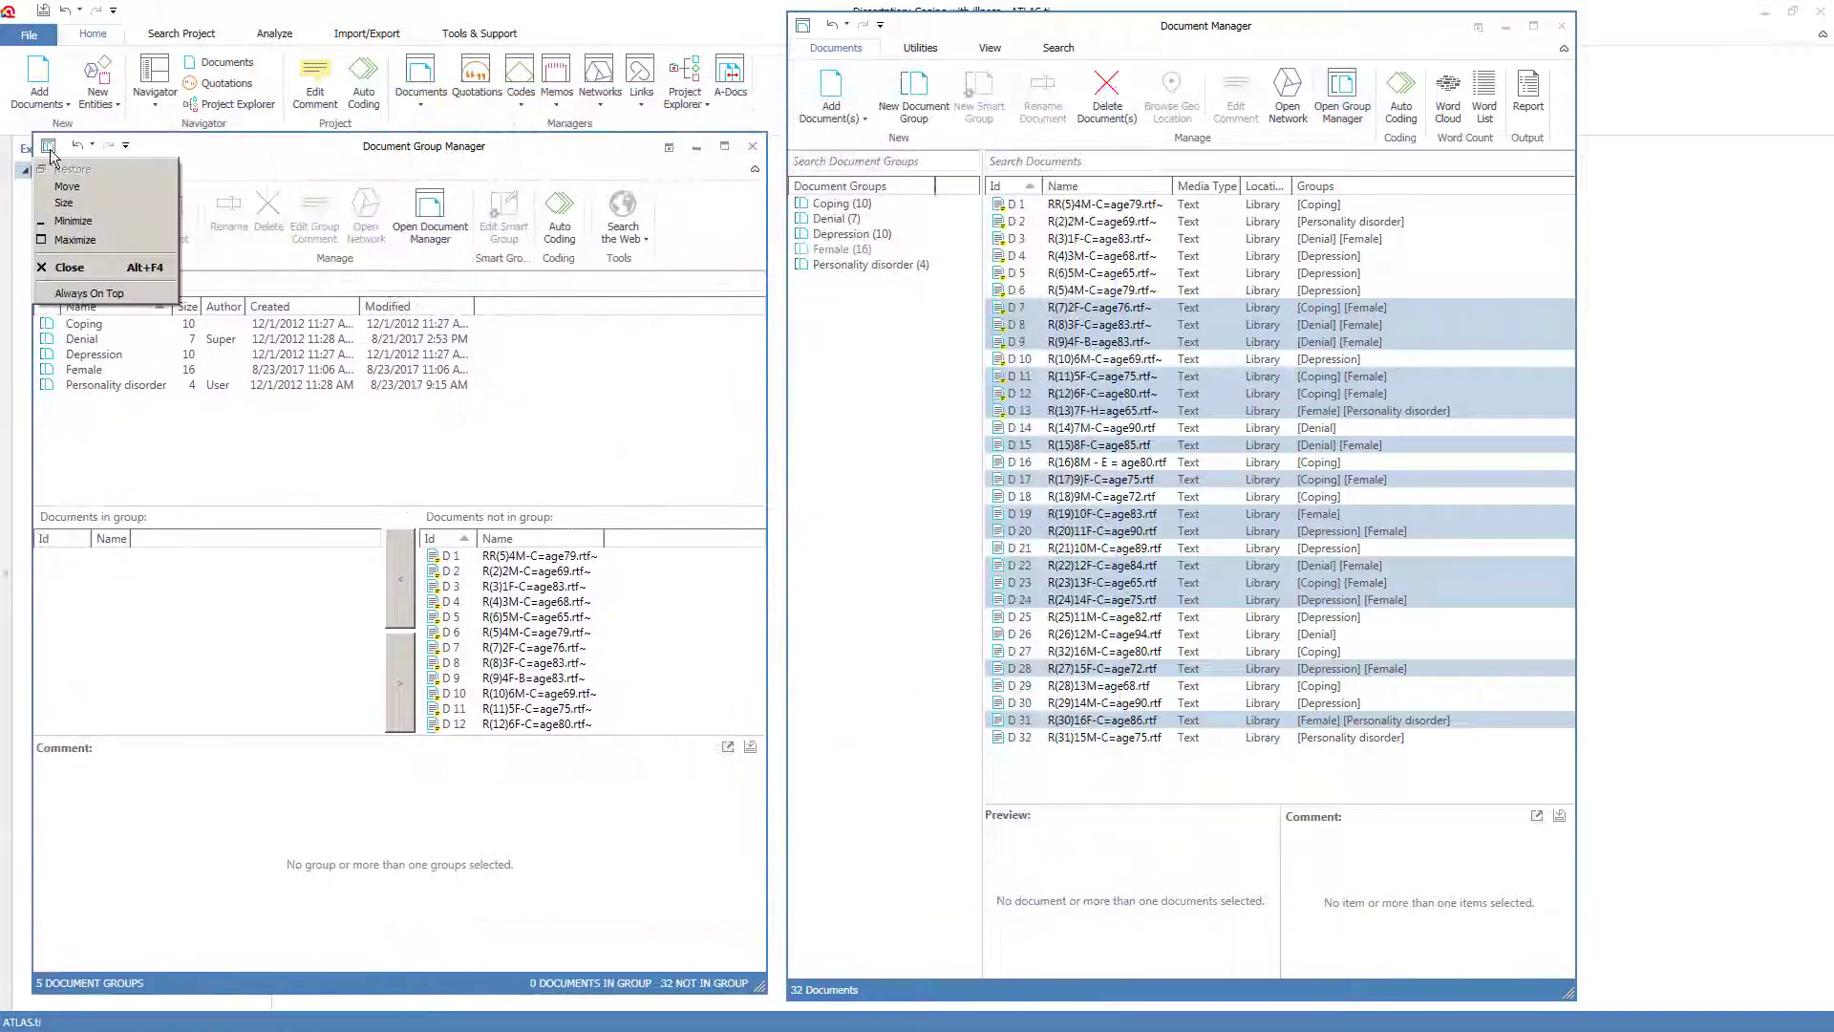
{"action": "left_click", "coordinate": [66, 297]}
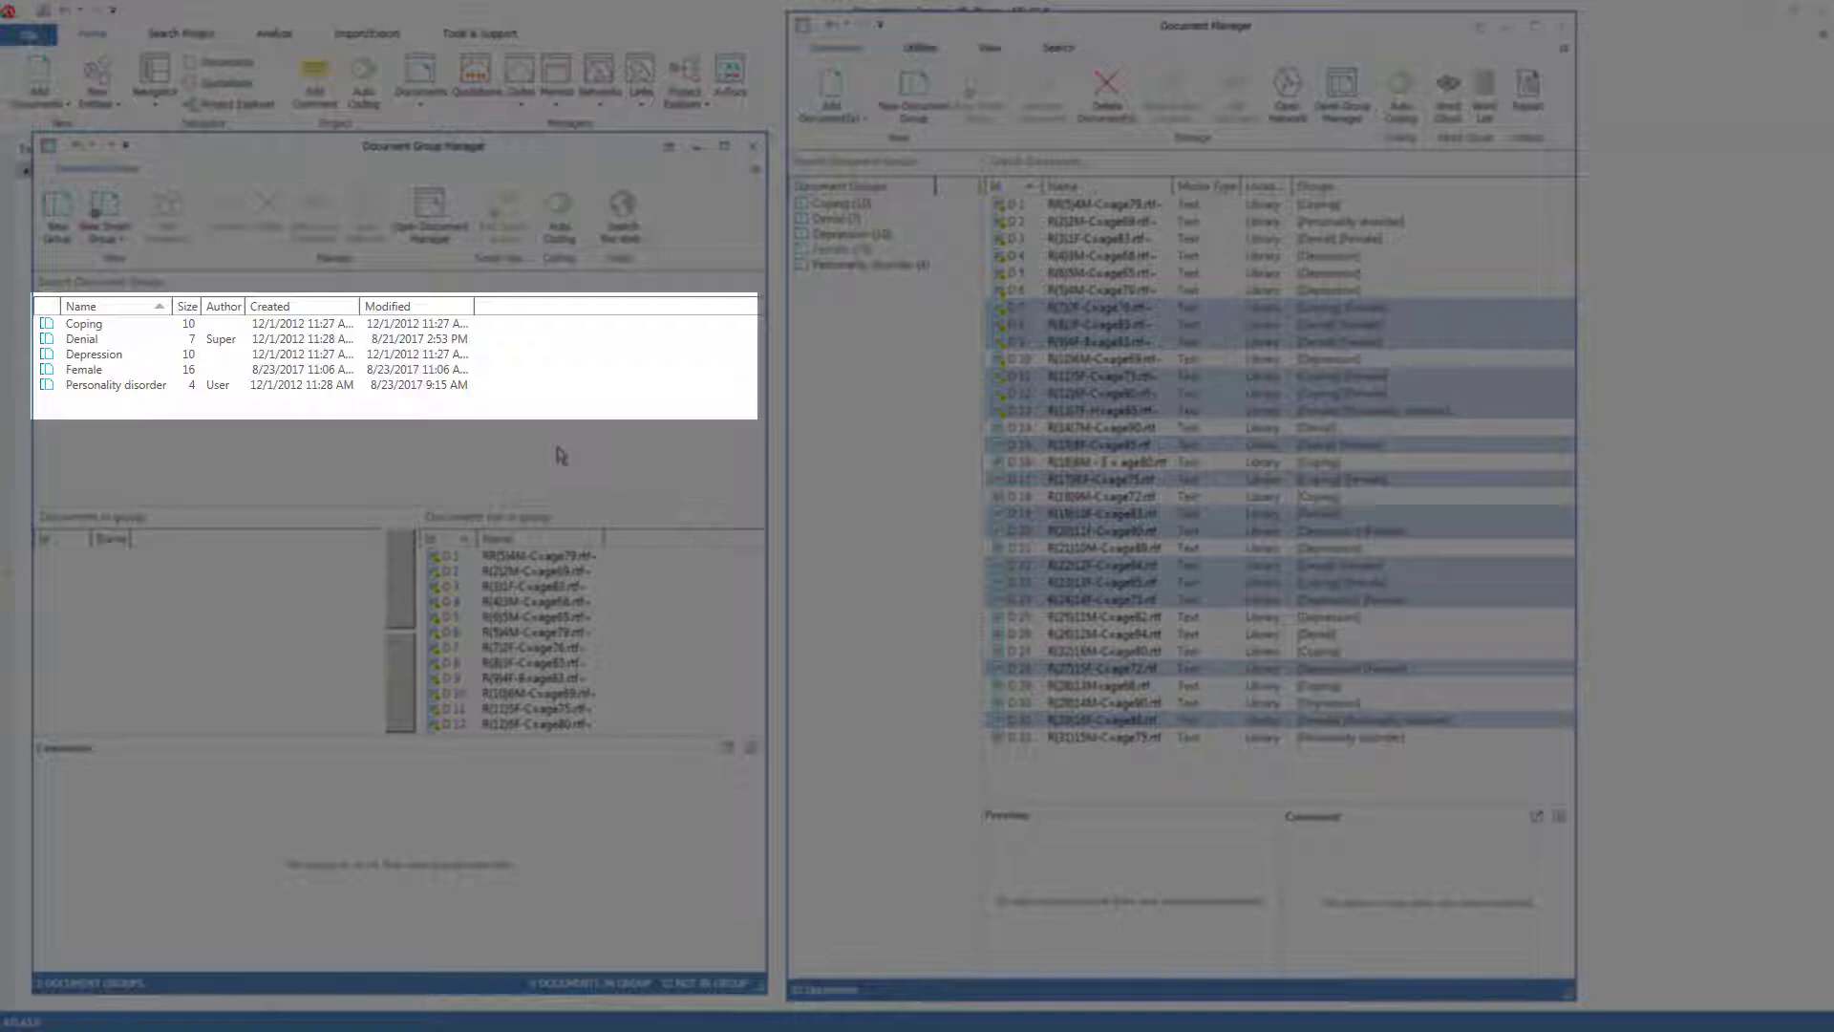
{"action": "left_click", "coordinate": [279, 325]}
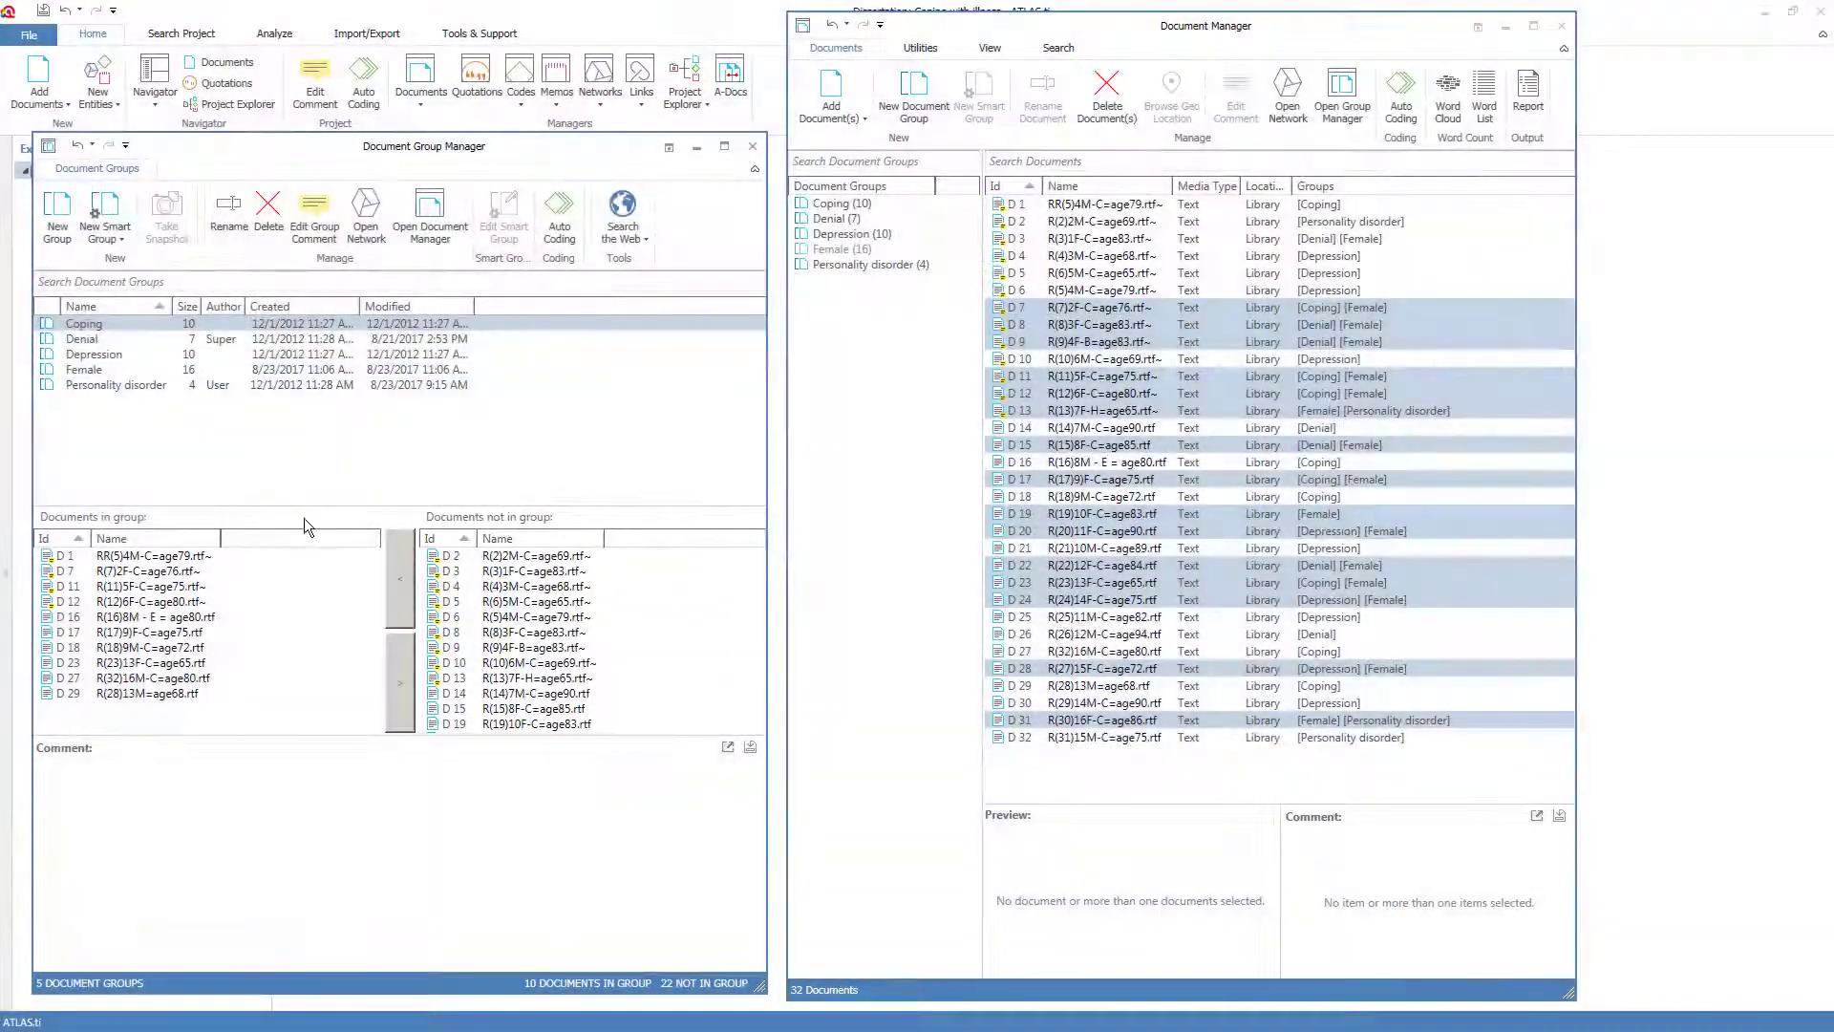
- Move D 1 out of the Coping group, leaving it with 9 documents
{"action": "double_click", "coordinate": [194, 558]}
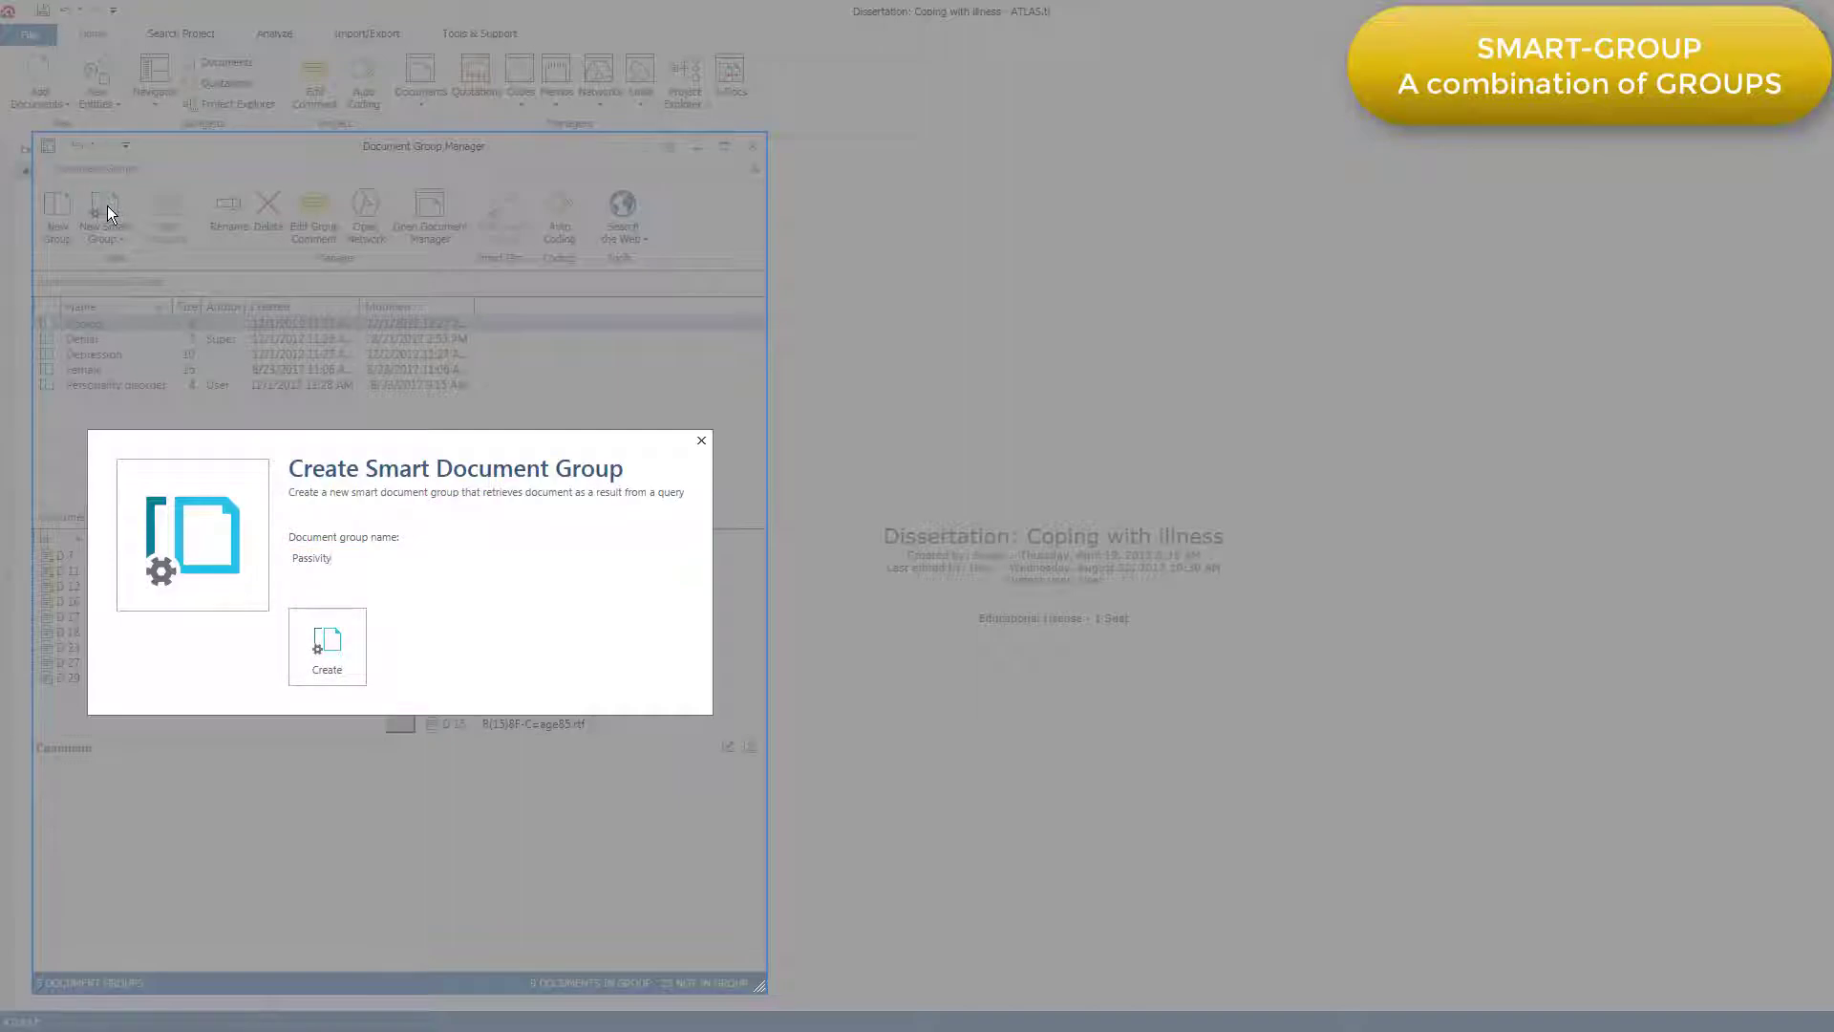
- Confirm creation of the smart document group 'Passivity'
{"action": "left_click", "coordinate": [328, 647]}
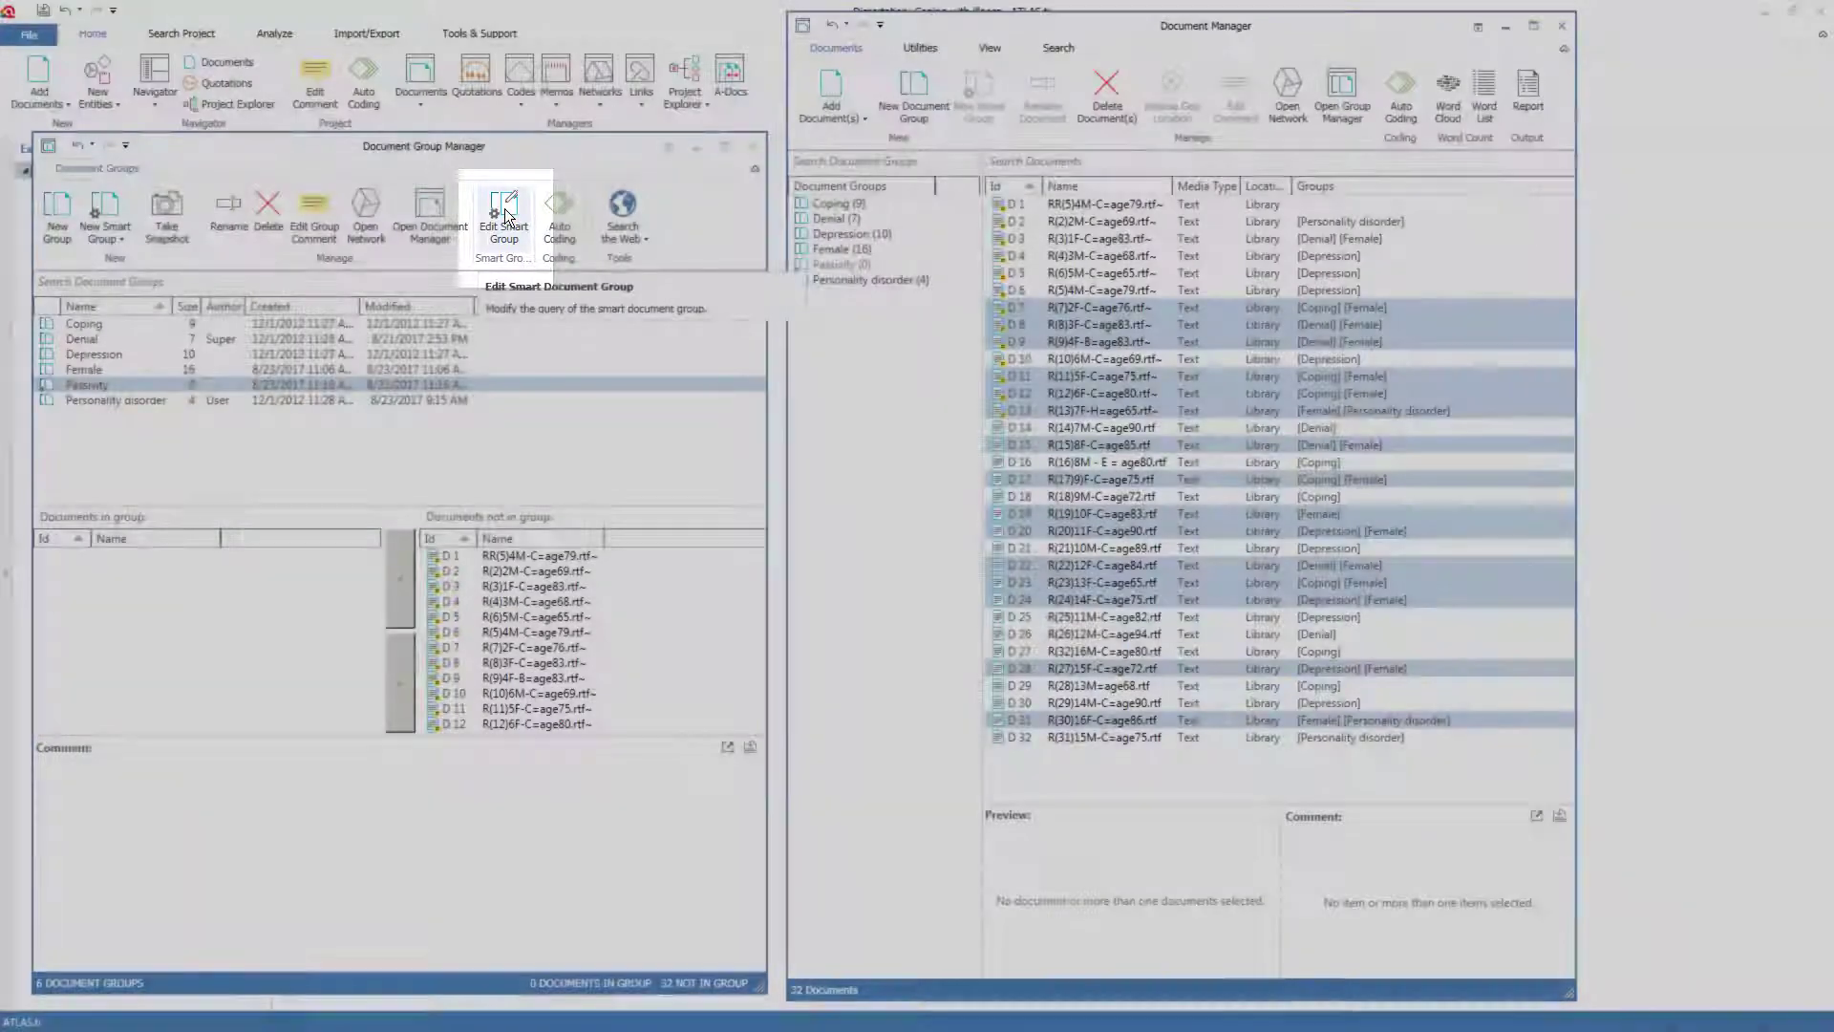
- Open the Passivity smart group editor, close the Document Manager, and move the editor right
{"action": "left_click", "coordinate": [505, 215]}
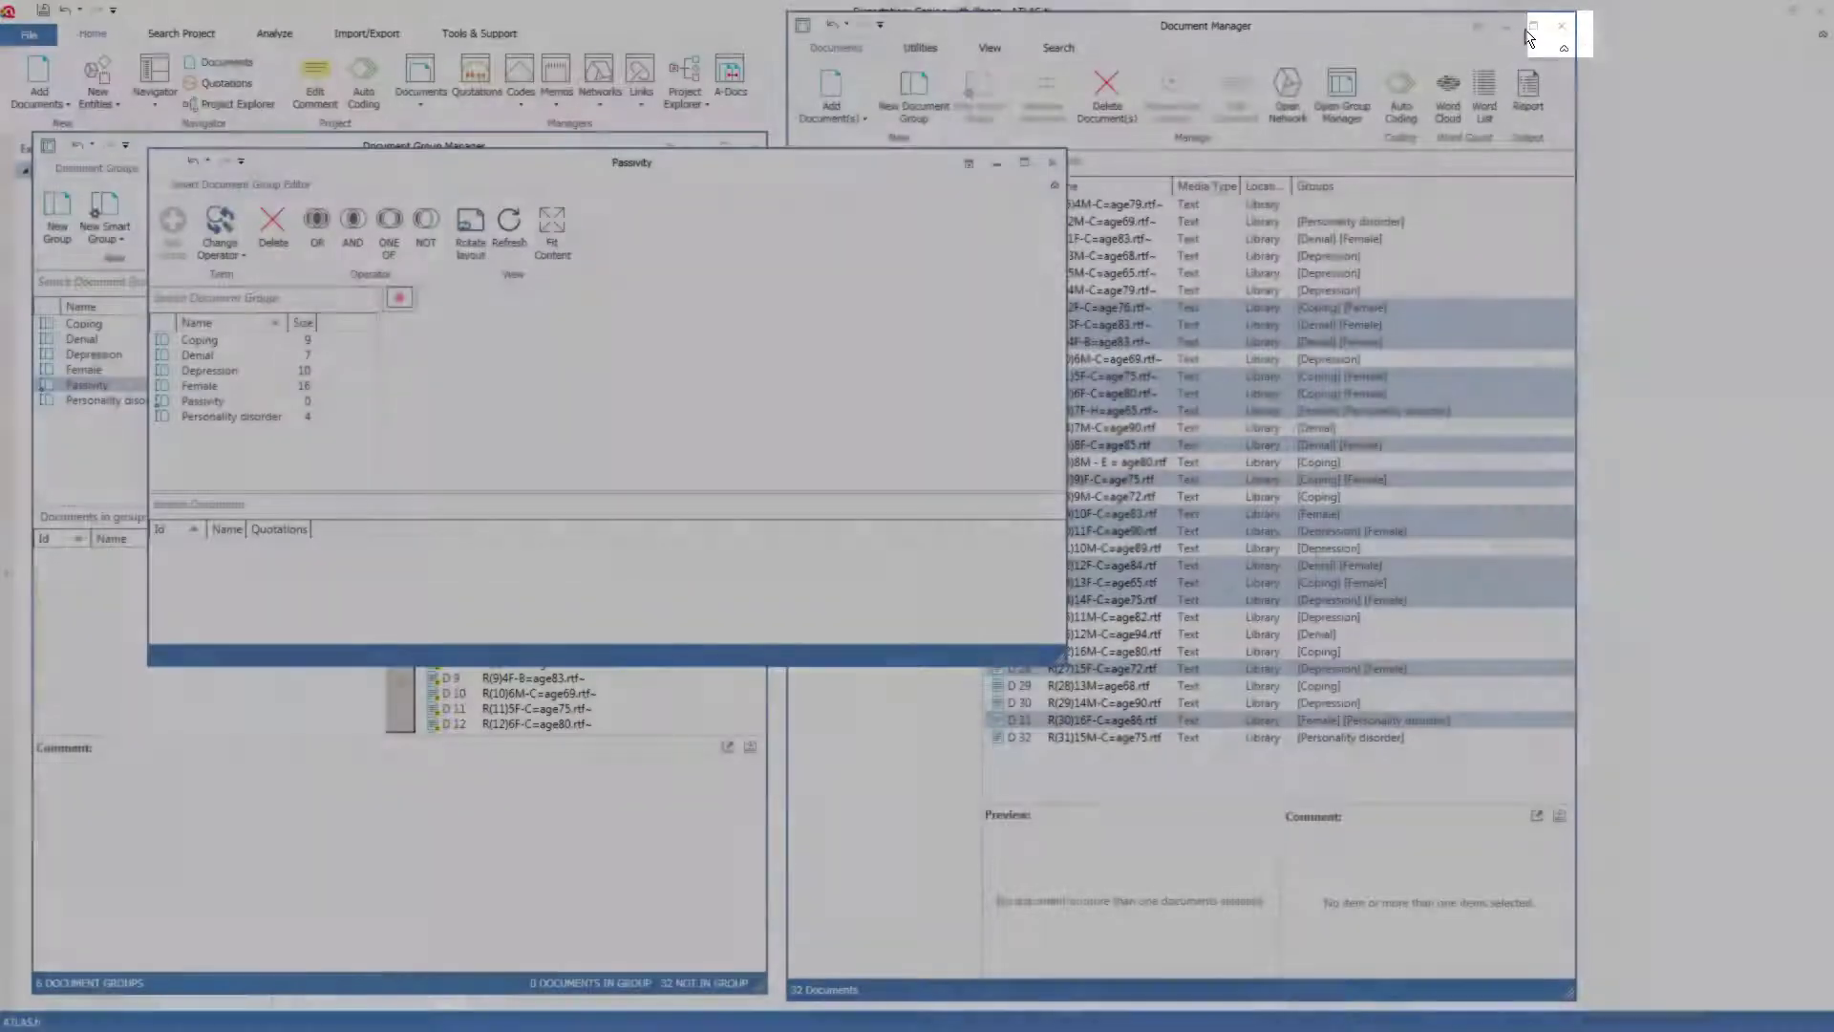
{"action": "left_click", "coordinate": [1562, 26]}
{"action": "left_click_drag", "start_coordinate": [803, 170], "coordinate": [1442, 172]}
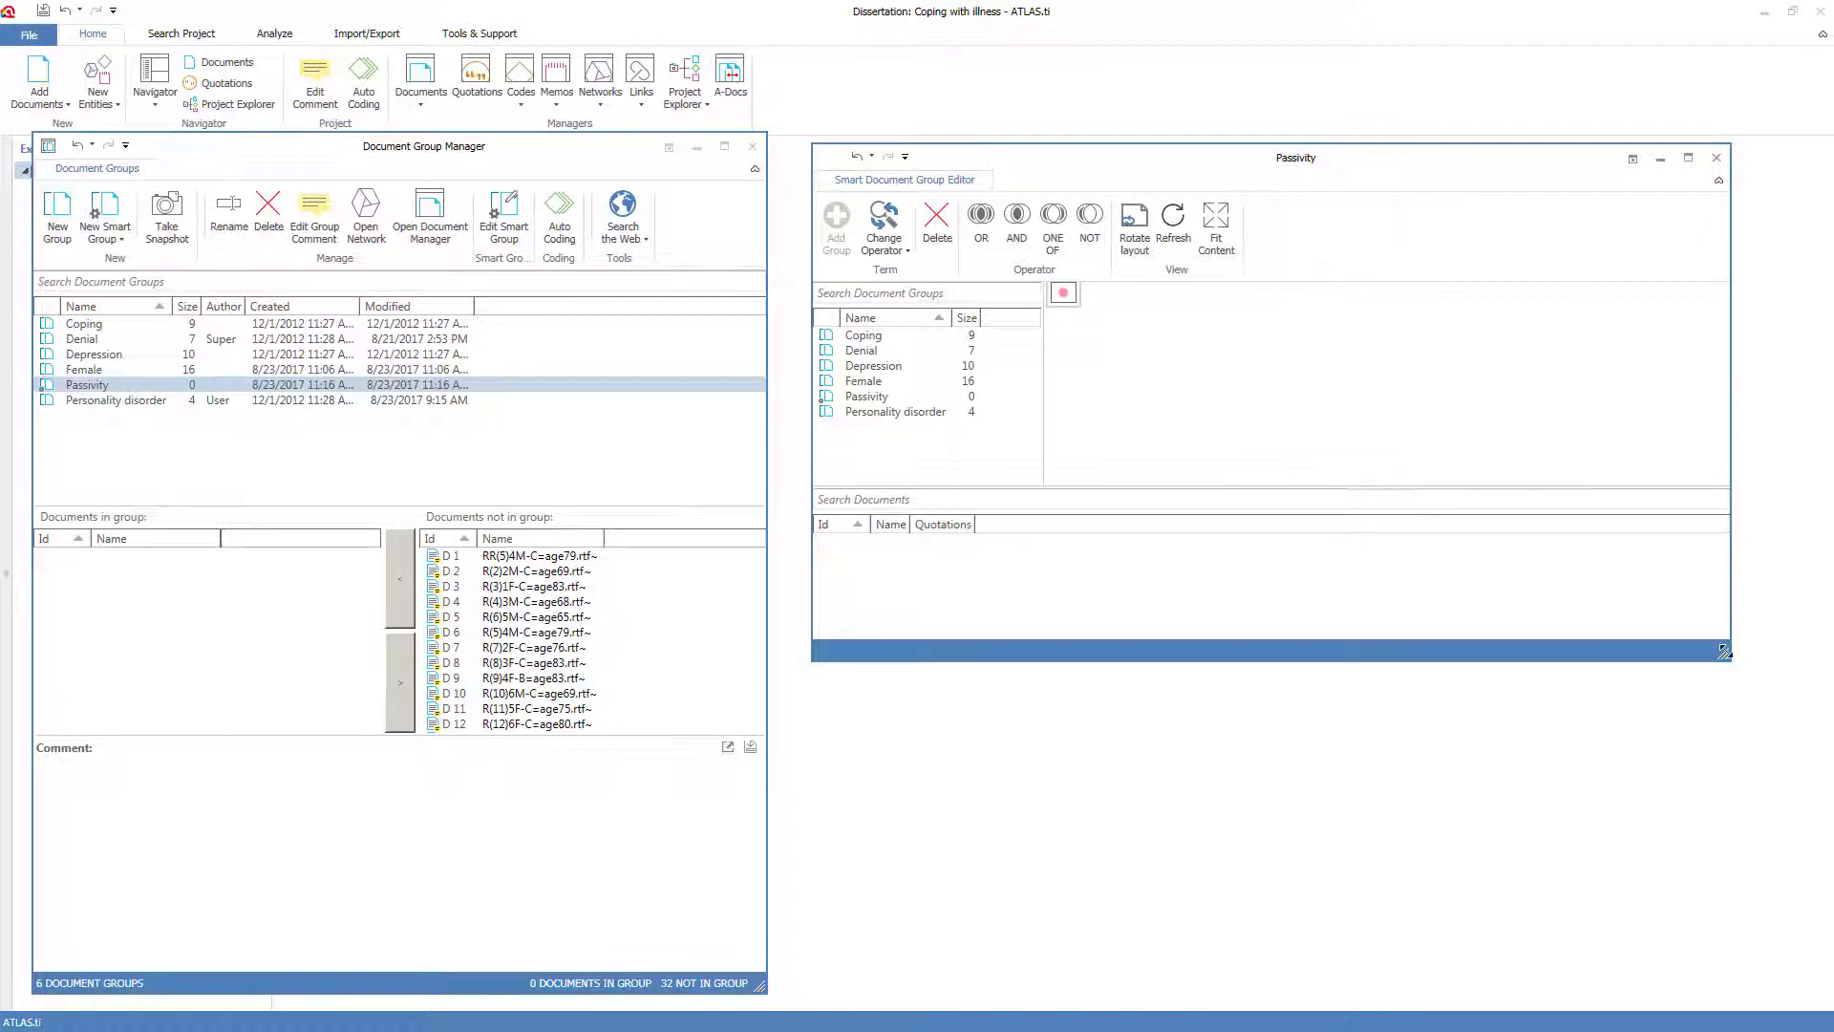
- Define Passivity's query as Denial OR Depression, giving it 17 documents
{"action": "left_click_drag", "start_coordinate": [1725, 653], "coordinate": [1556, 993]}
{"action": "left_click_drag", "start_coordinate": [1268, 160], "coordinate": [1303, 60]}
{"action": "left_click", "coordinate": [948, 293]}
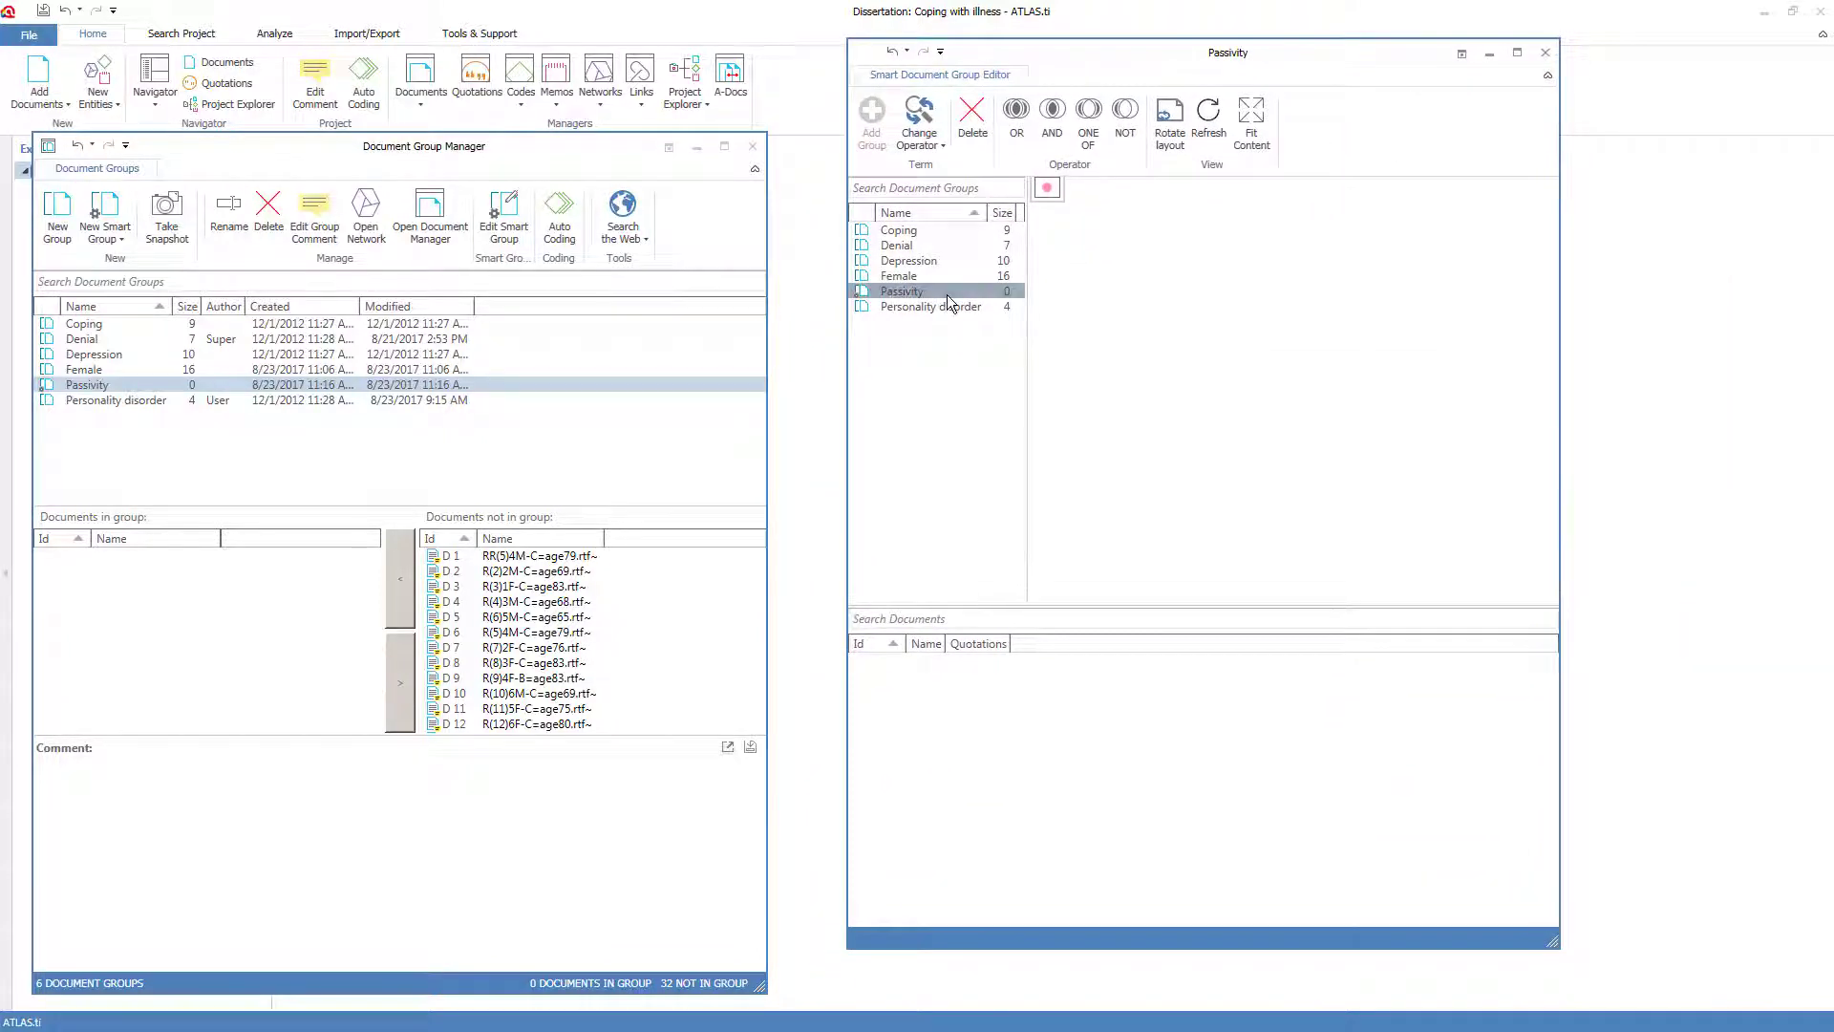
{"action": "double_click", "coordinate": [913, 251]}
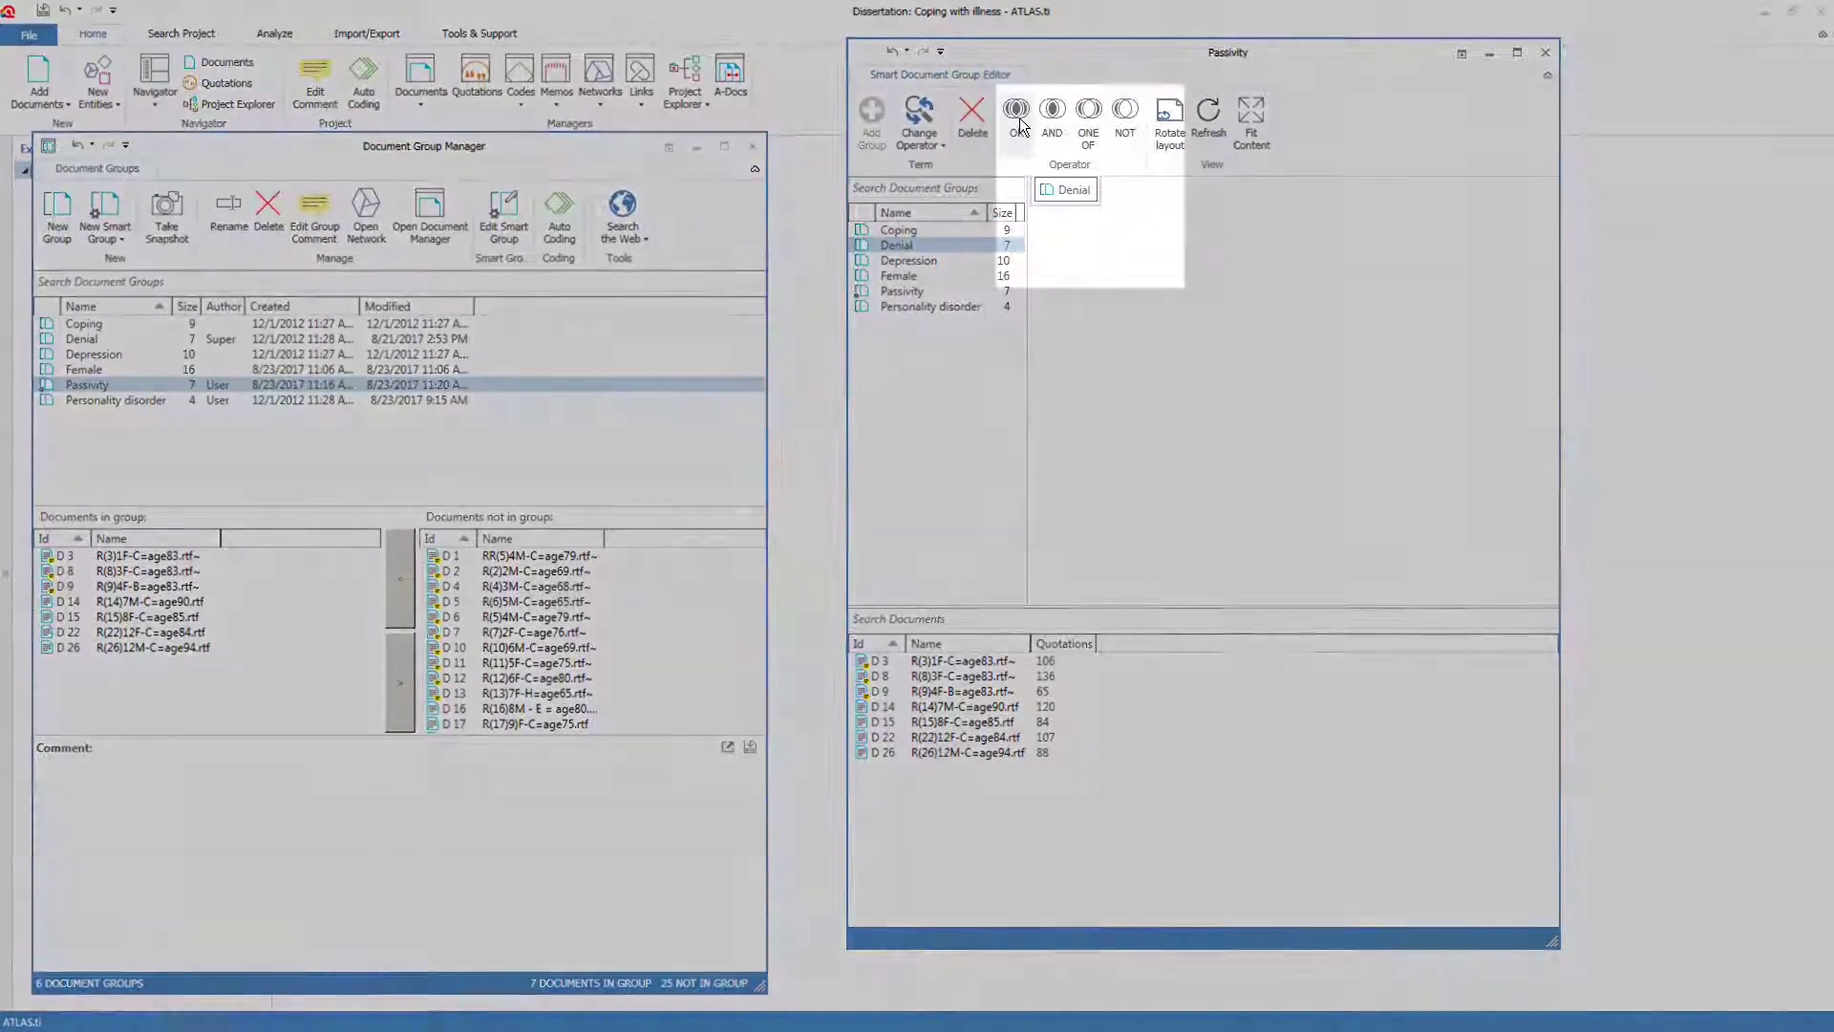
{"action": "left_click", "coordinate": [1018, 115]}
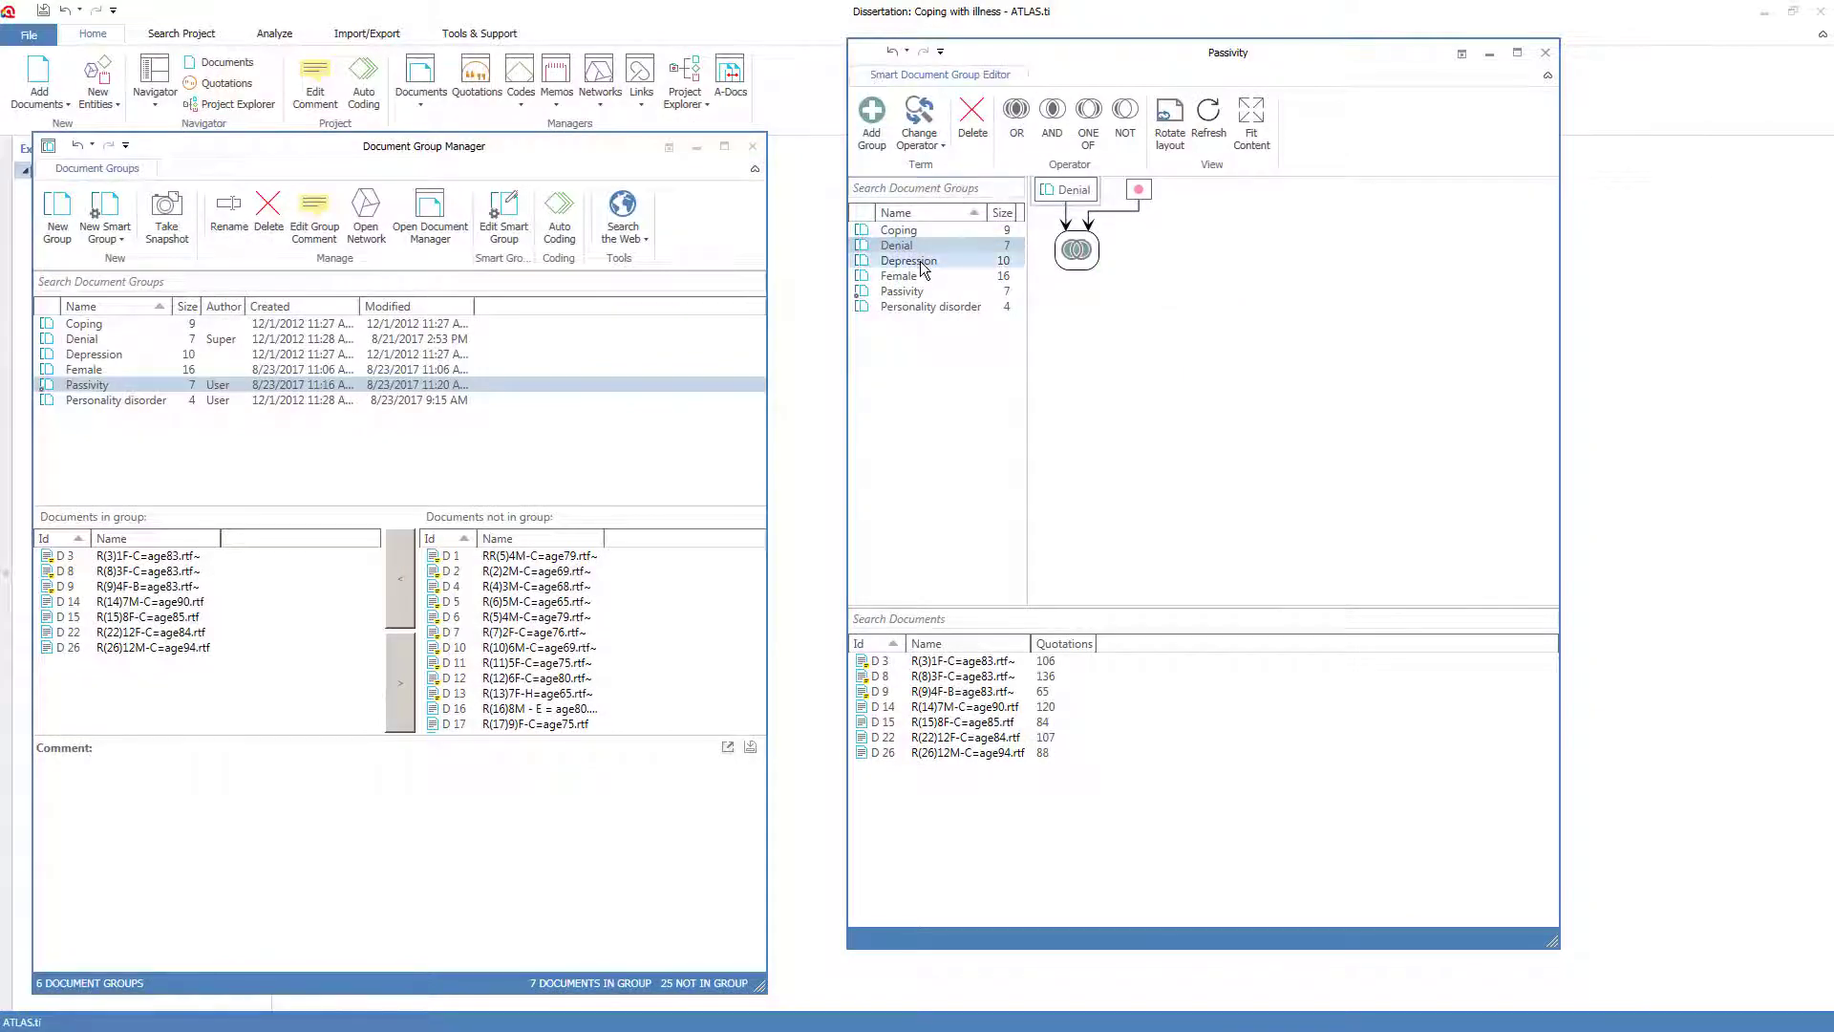
{"action": "left_click", "coordinate": [920, 261]}
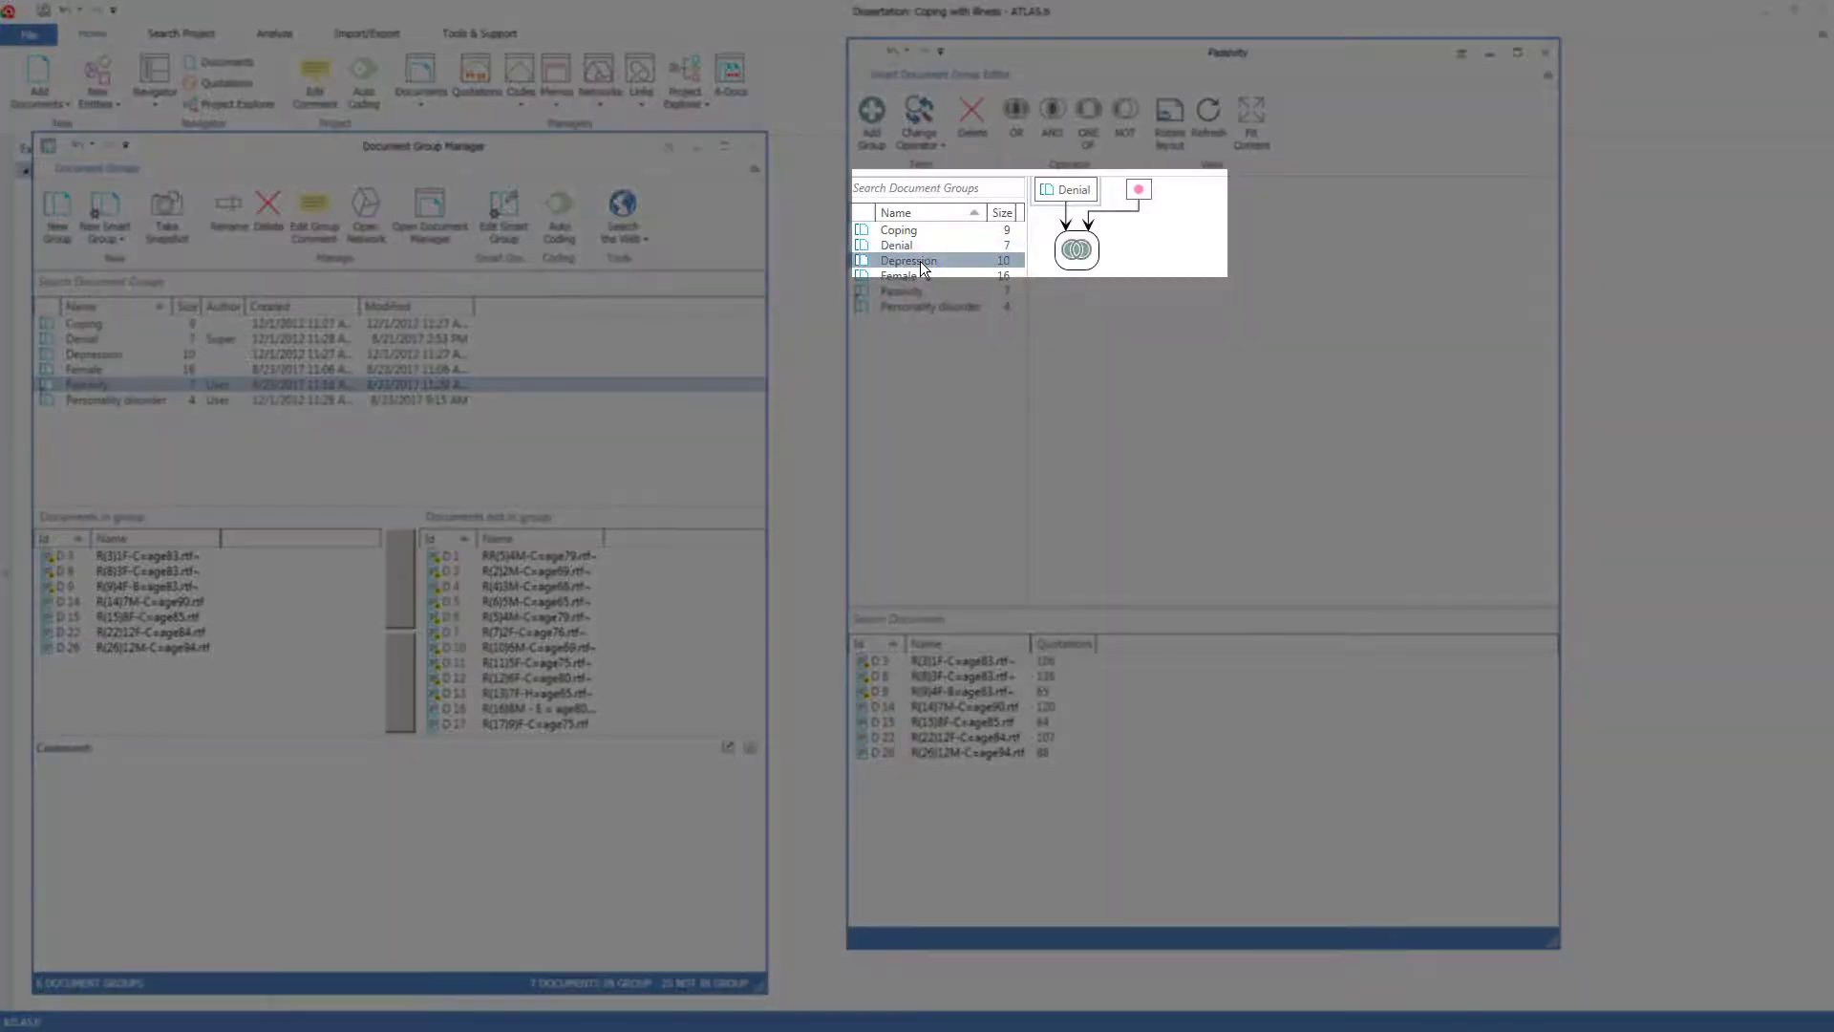
{"action": "double_click", "coordinate": [920, 261]}
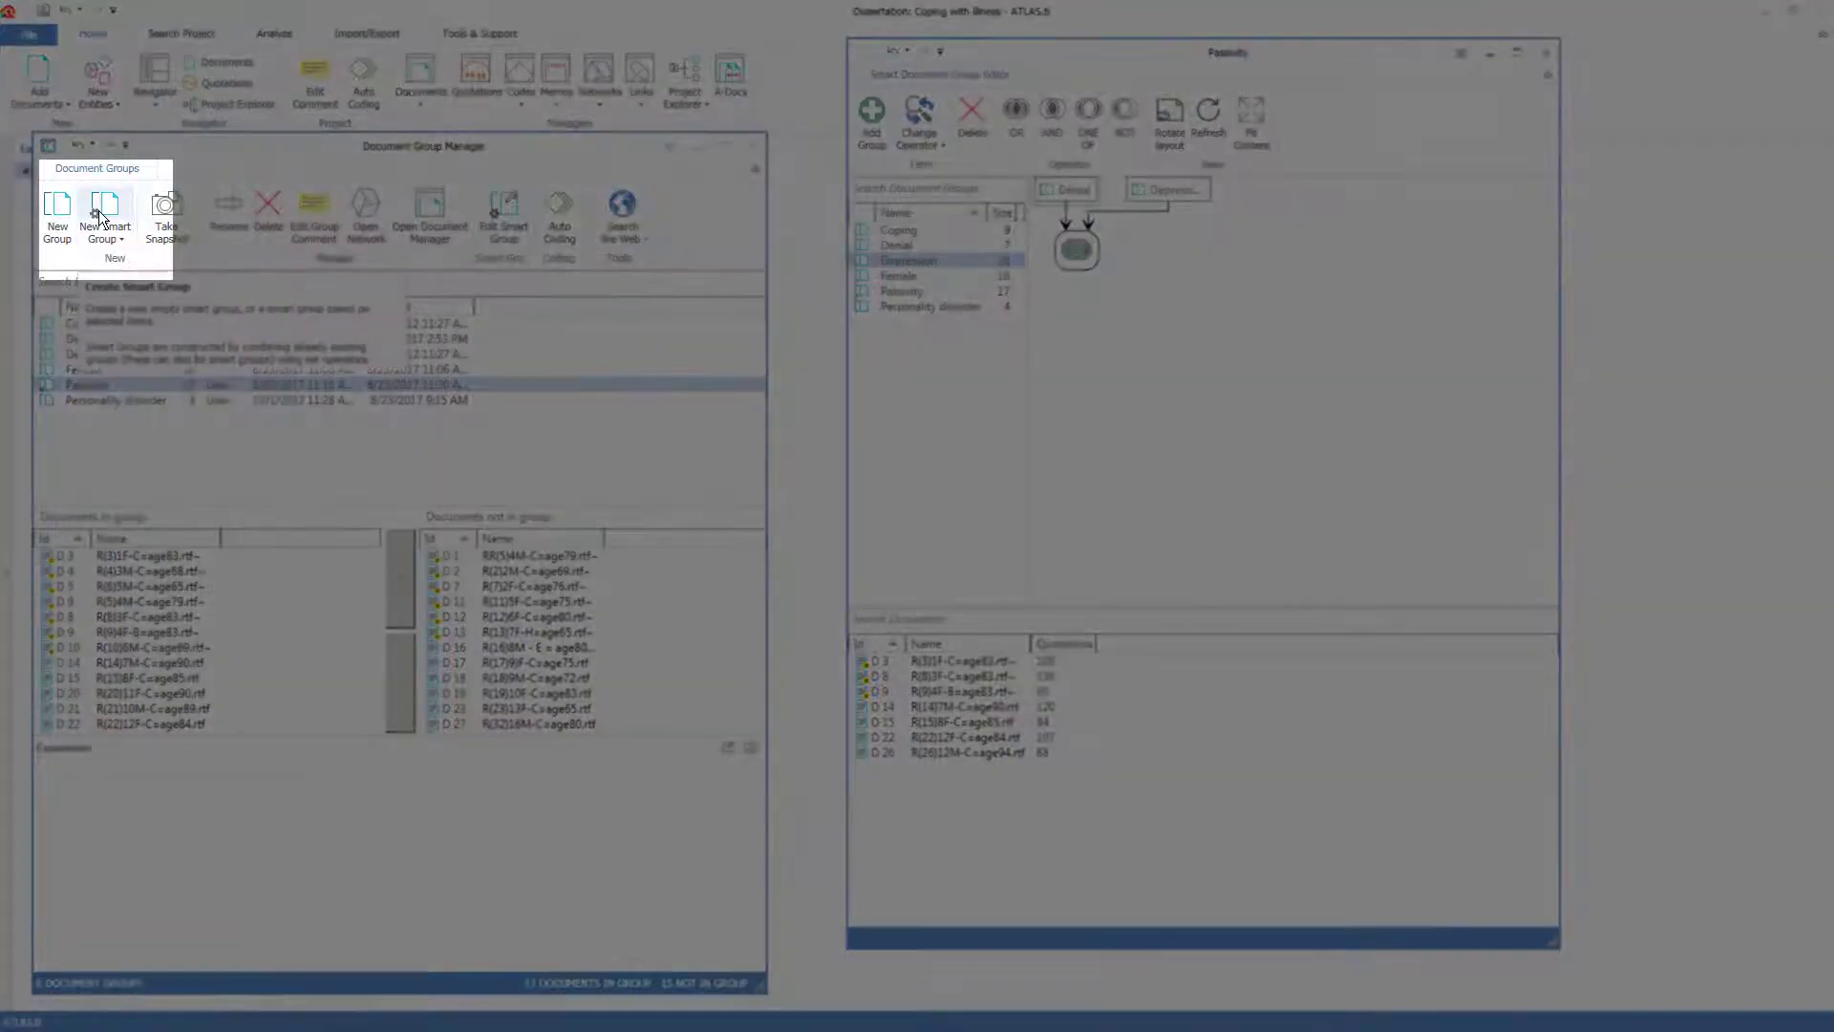
- Add a new smart document group named 'Males'
{"action": "left_click", "coordinate": [100, 216]}
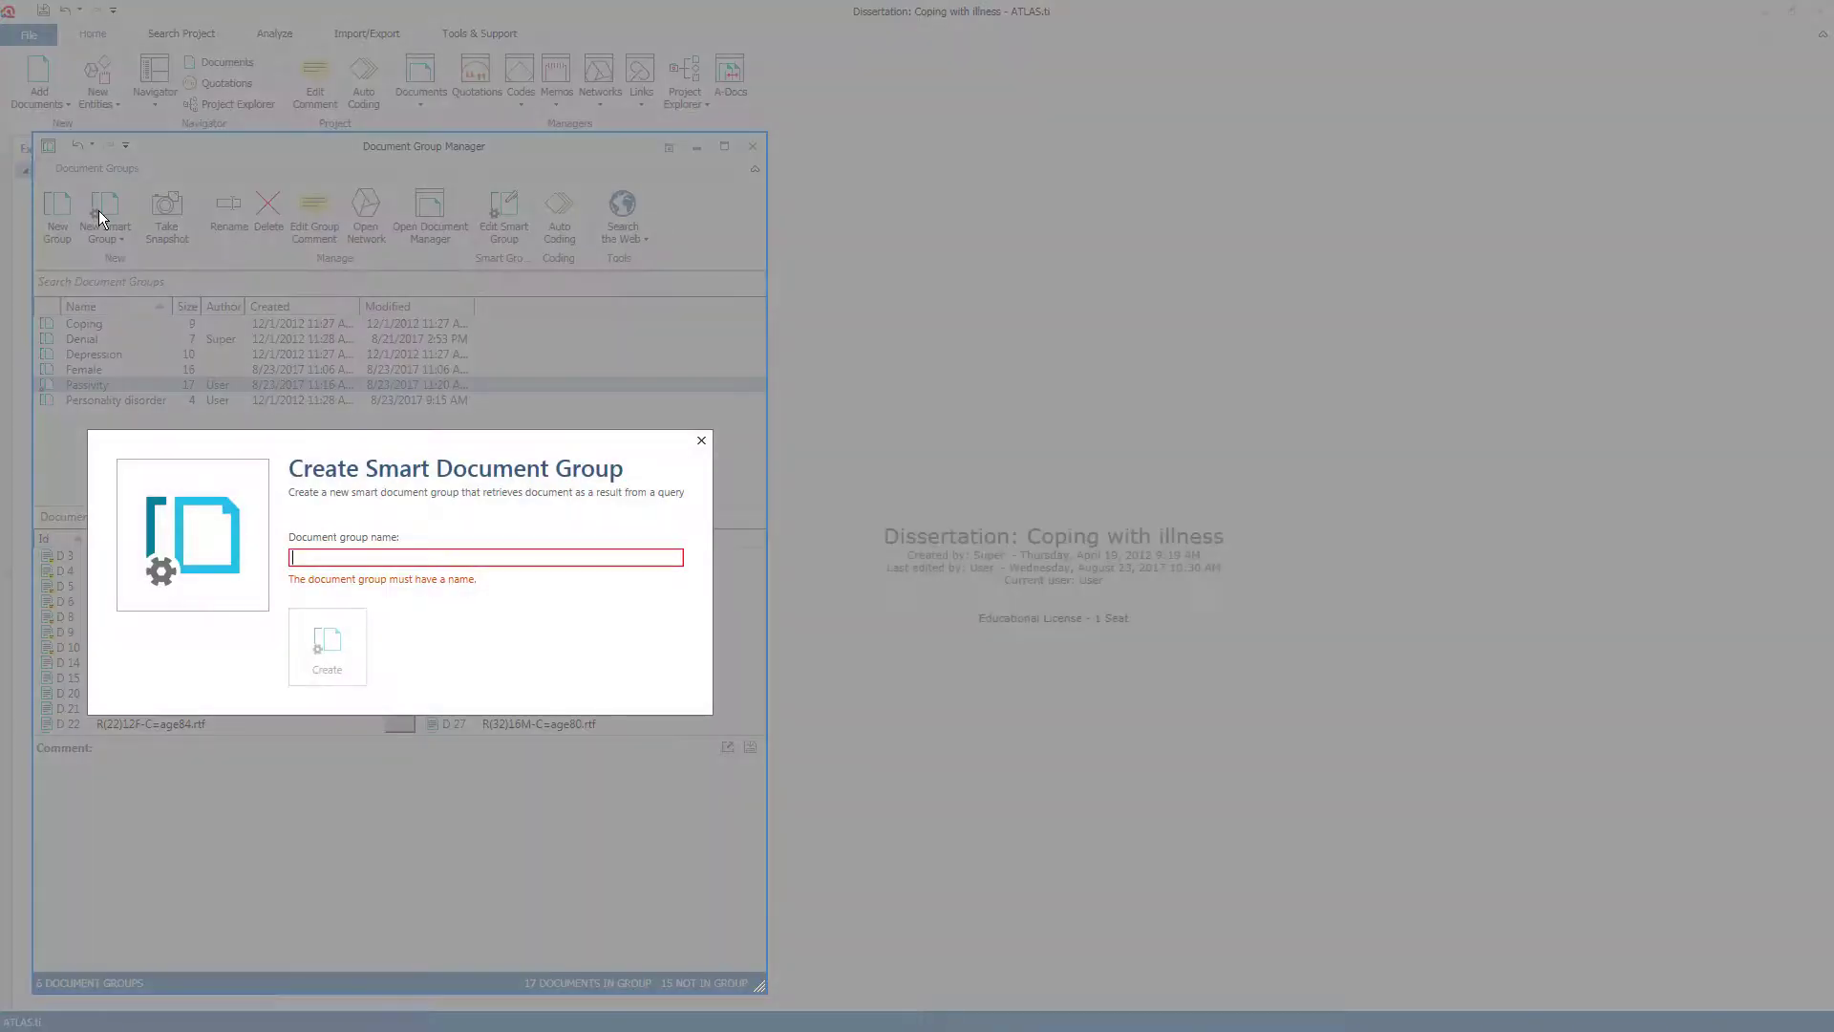
{"action": "type", "text": "Males"}
{"action": "key", "text": "Return"}
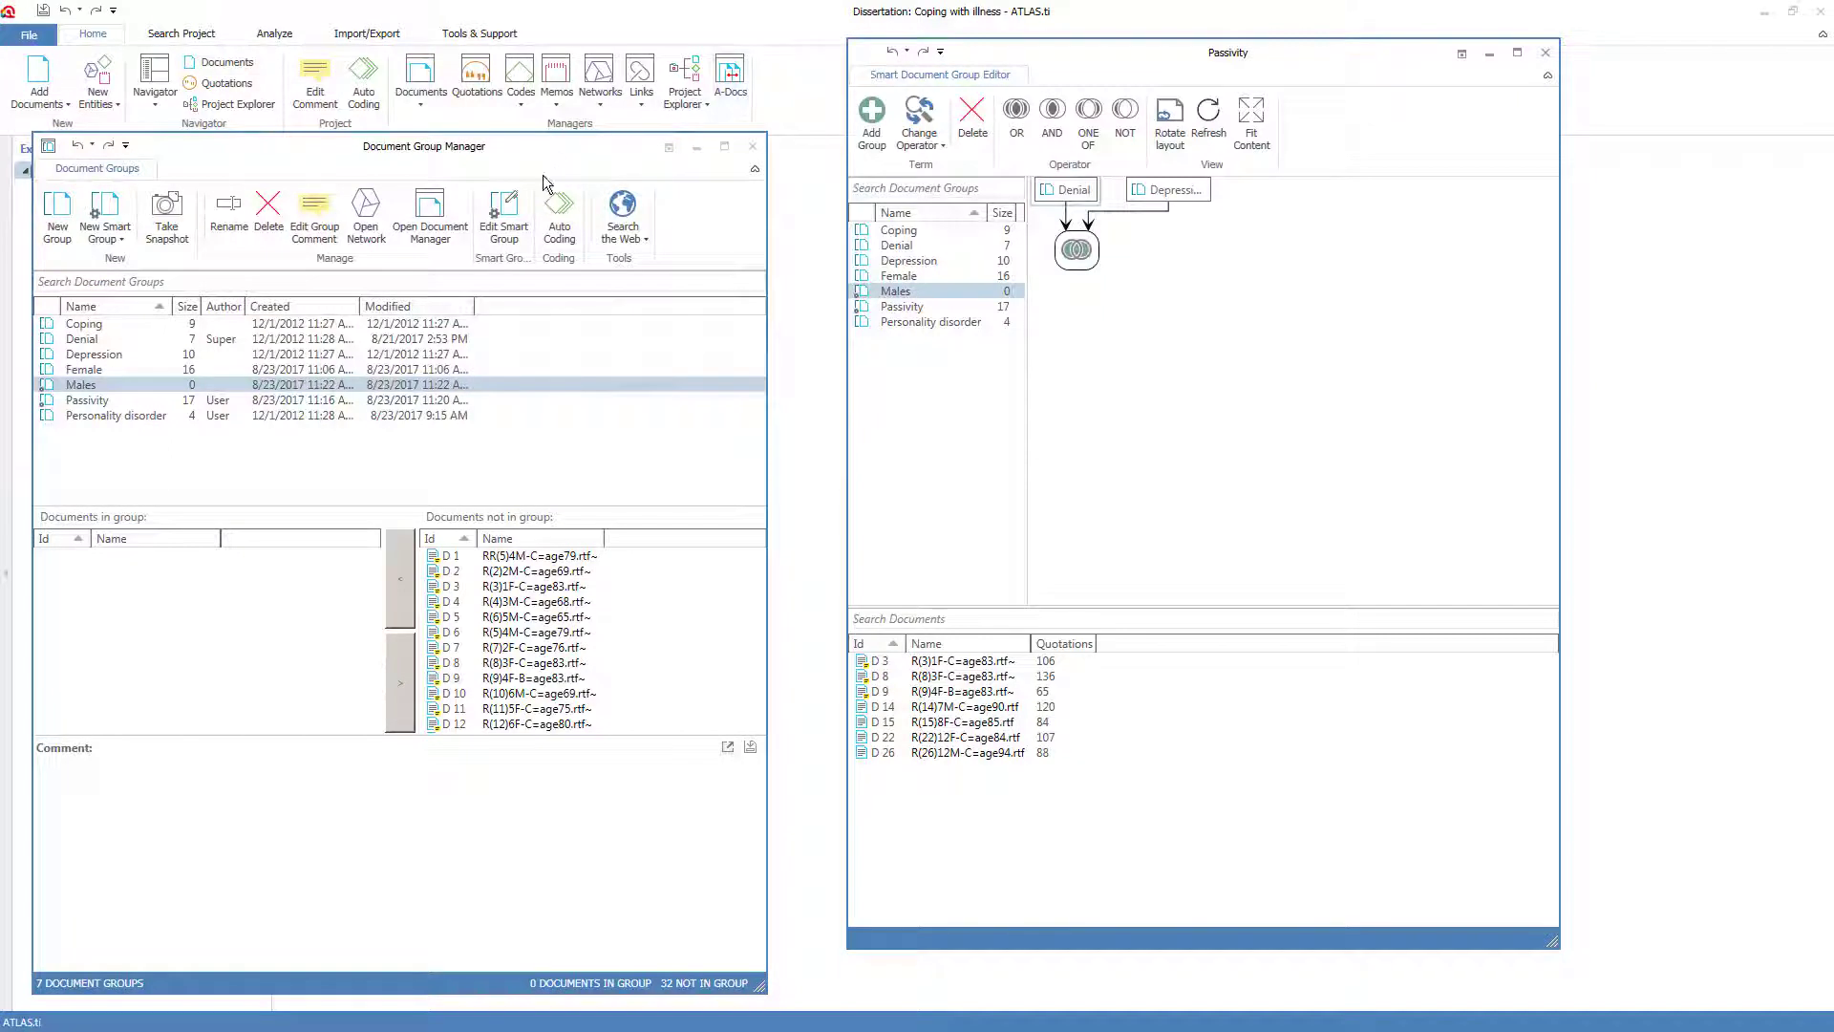
- Define the Males smart group as NOT Female, yielding 16 documents
{"action": "left_click", "coordinate": [501, 222]}
{"action": "left_click_drag", "start_coordinate": [506, 192], "coordinate": [1155, 56]}
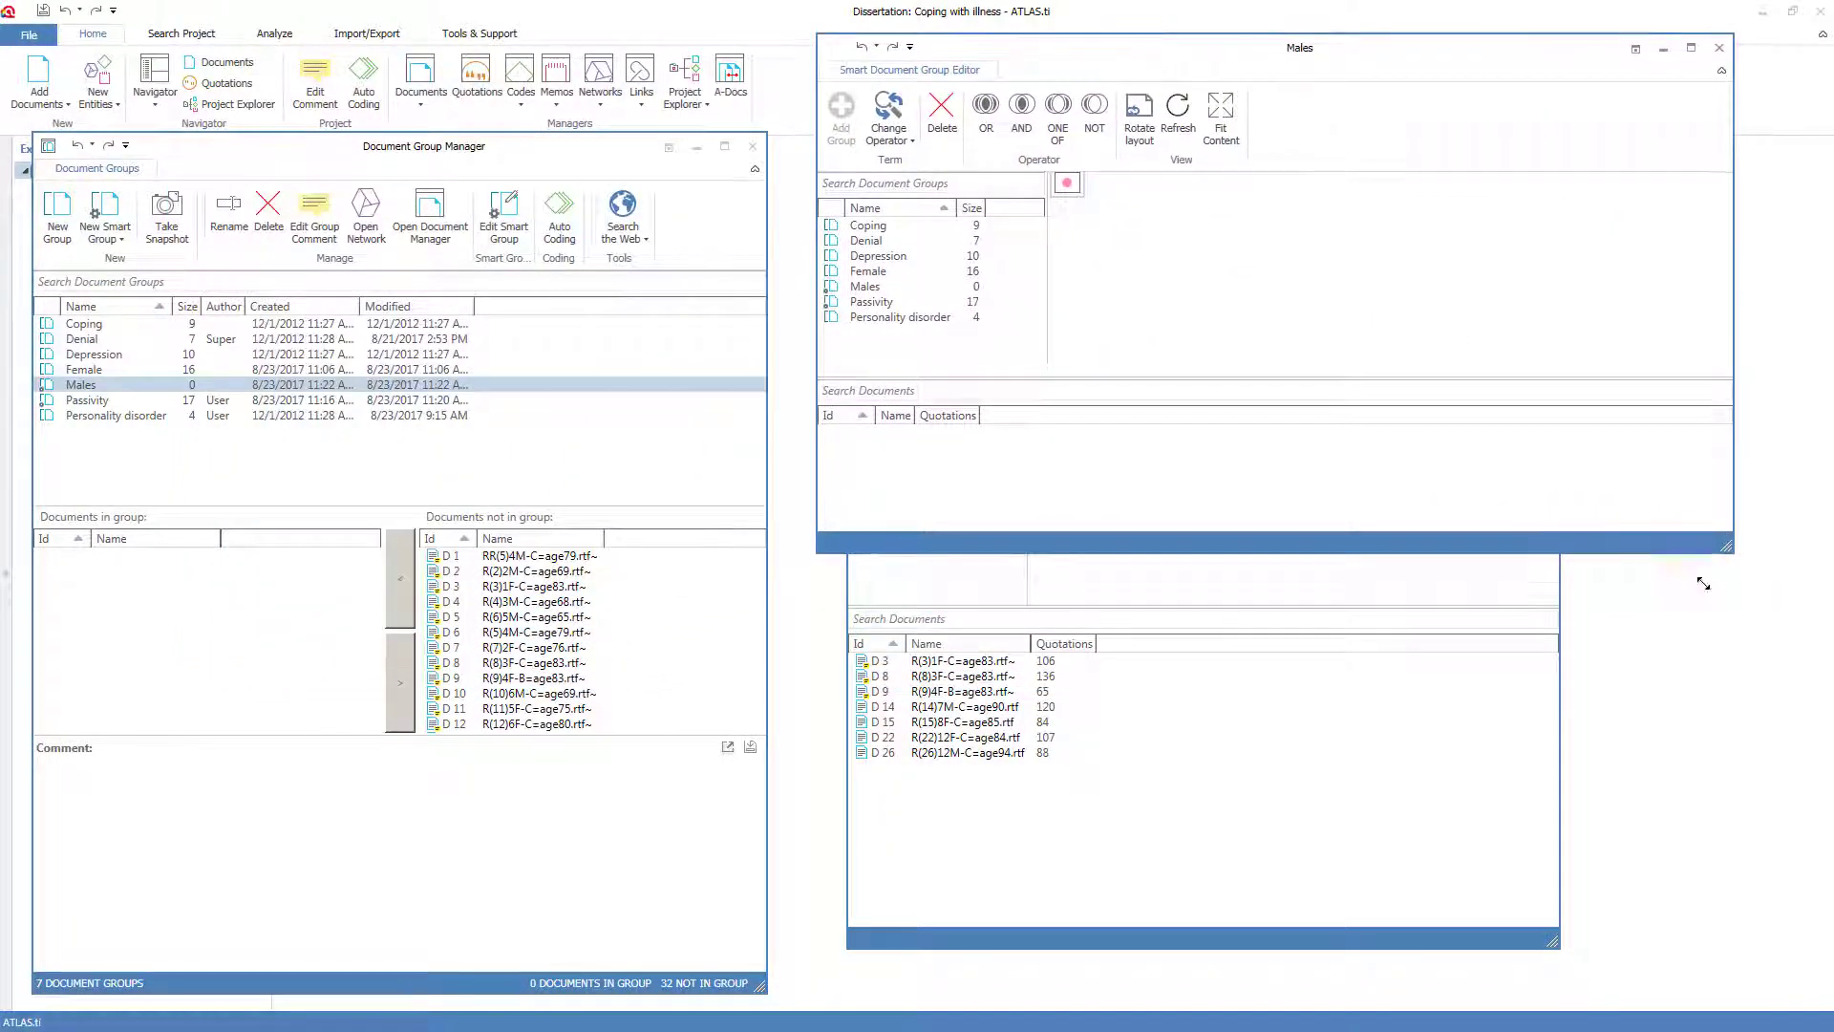
{"action": "left_click_drag", "start_coordinate": [1703, 583], "coordinate": [1651, 911]}
{"action": "left_click", "coordinate": [880, 289]}
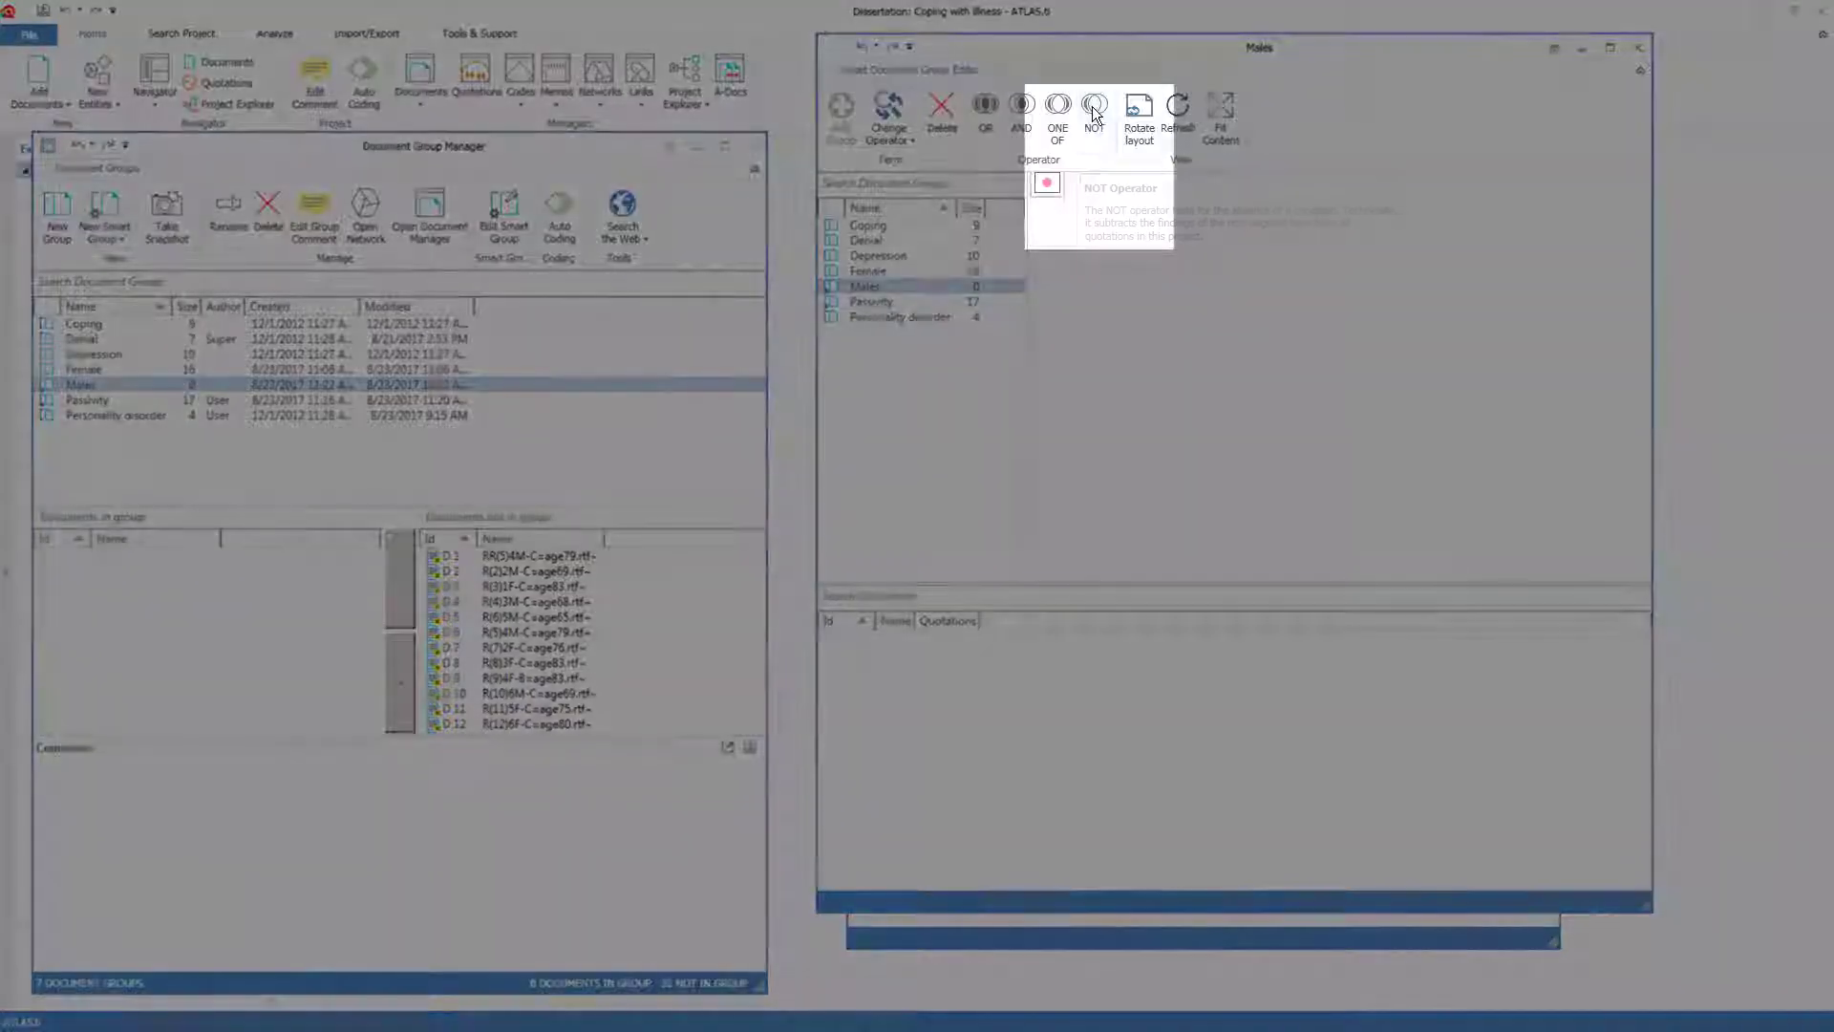
{"action": "left_click", "coordinate": [1094, 106]}
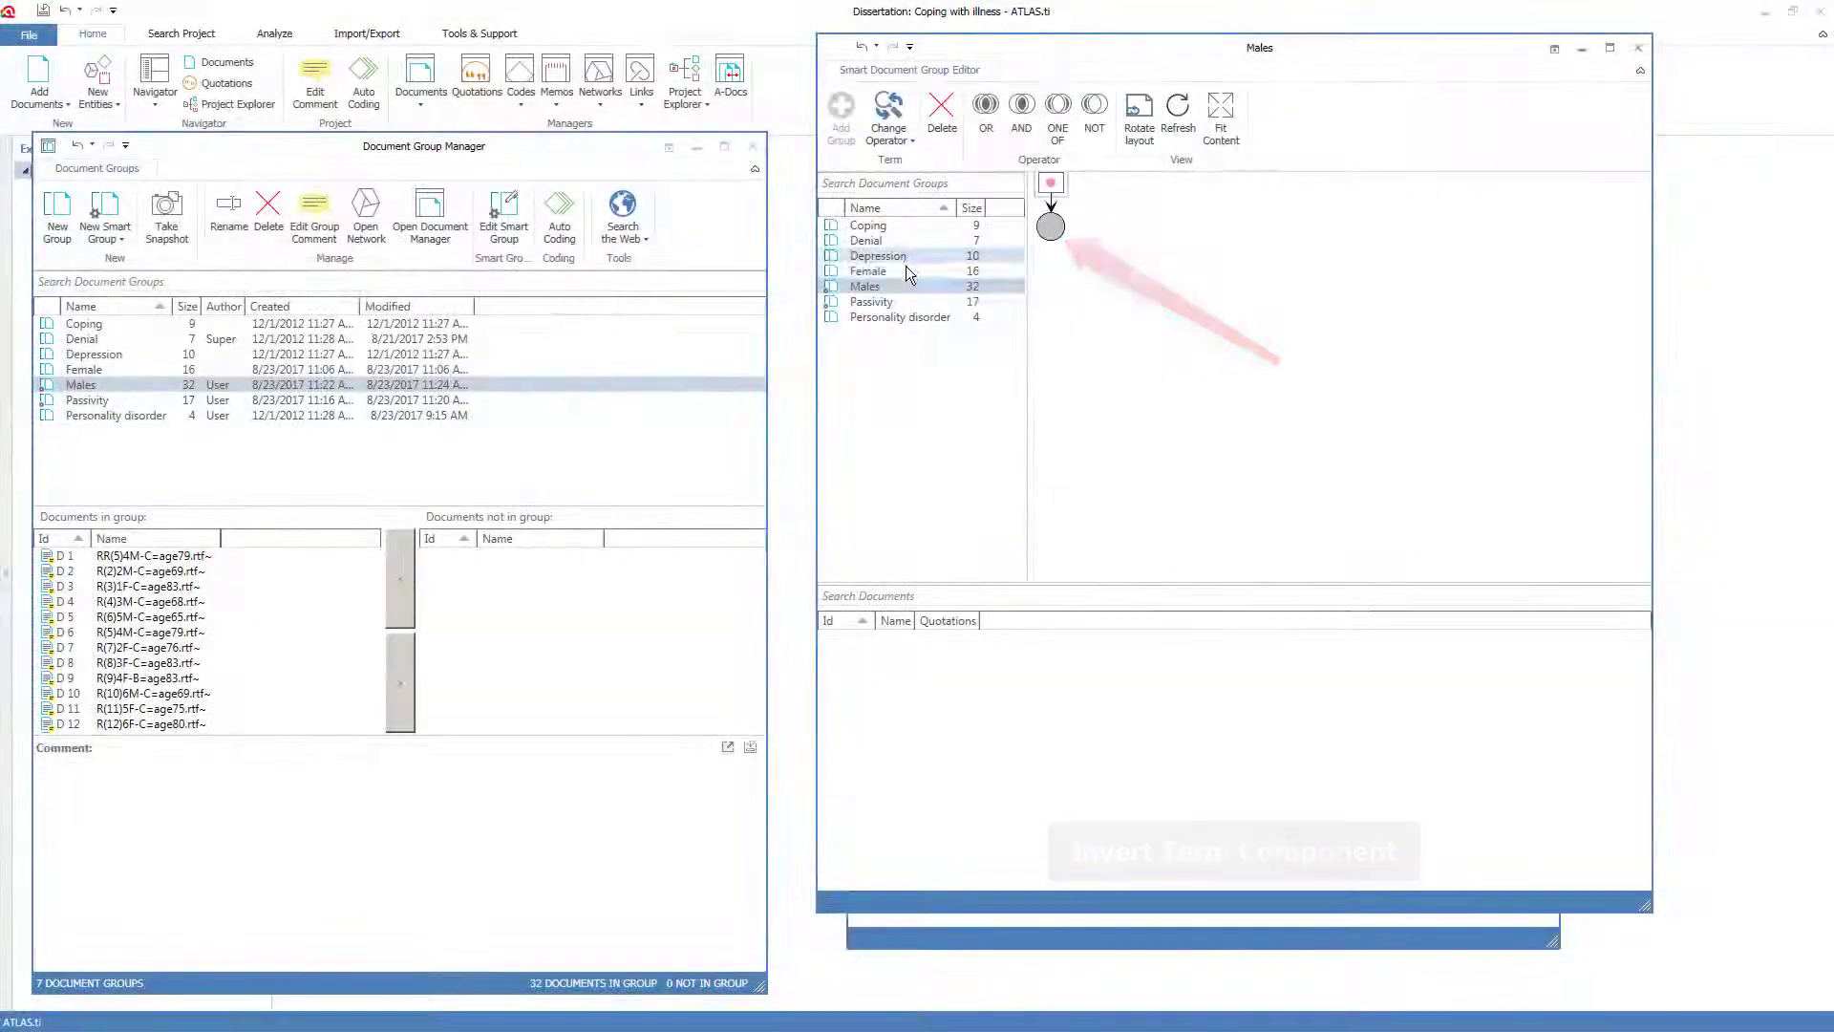
{"action": "left_click", "coordinate": [906, 271]}
{"action": "double_click", "coordinate": [906, 272]}
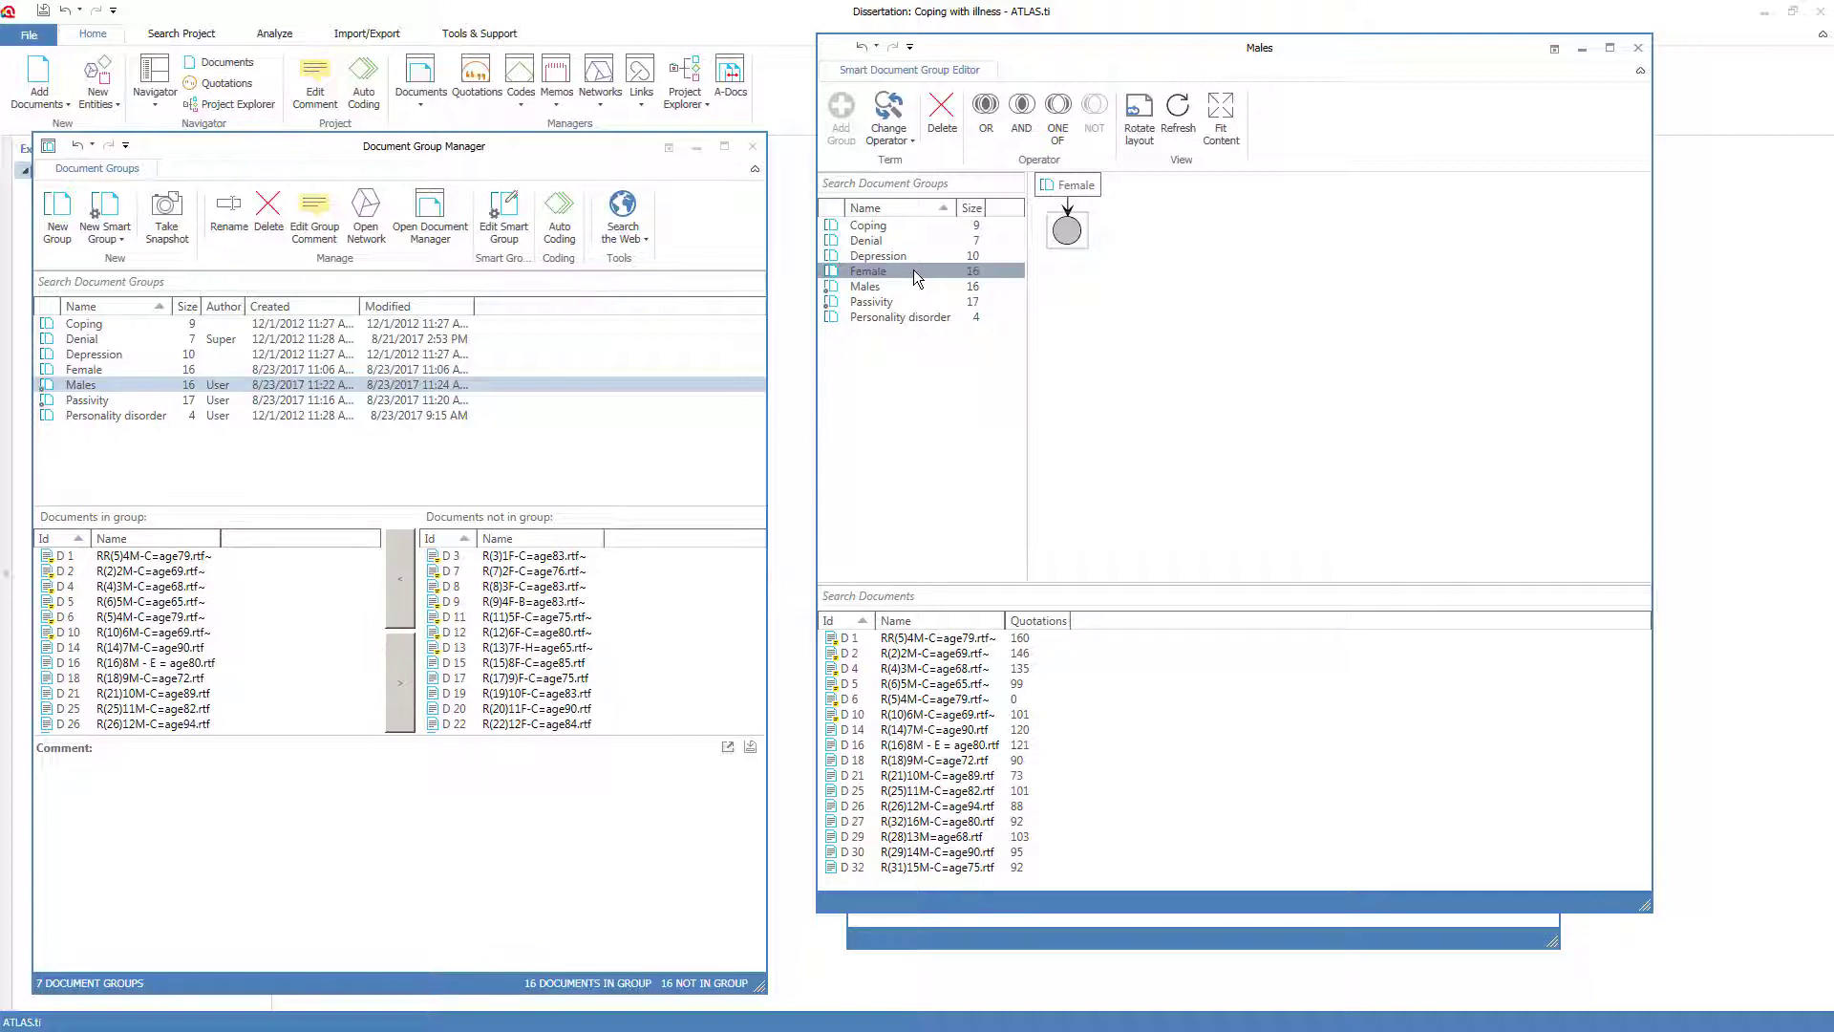
- Close the Males and Passivity editors and group manager, then show the Document Manager
{"action": "left_click", "coordinate": [1638, 48]}
{"action": "left_click", "coordinate": [1547, 53]}
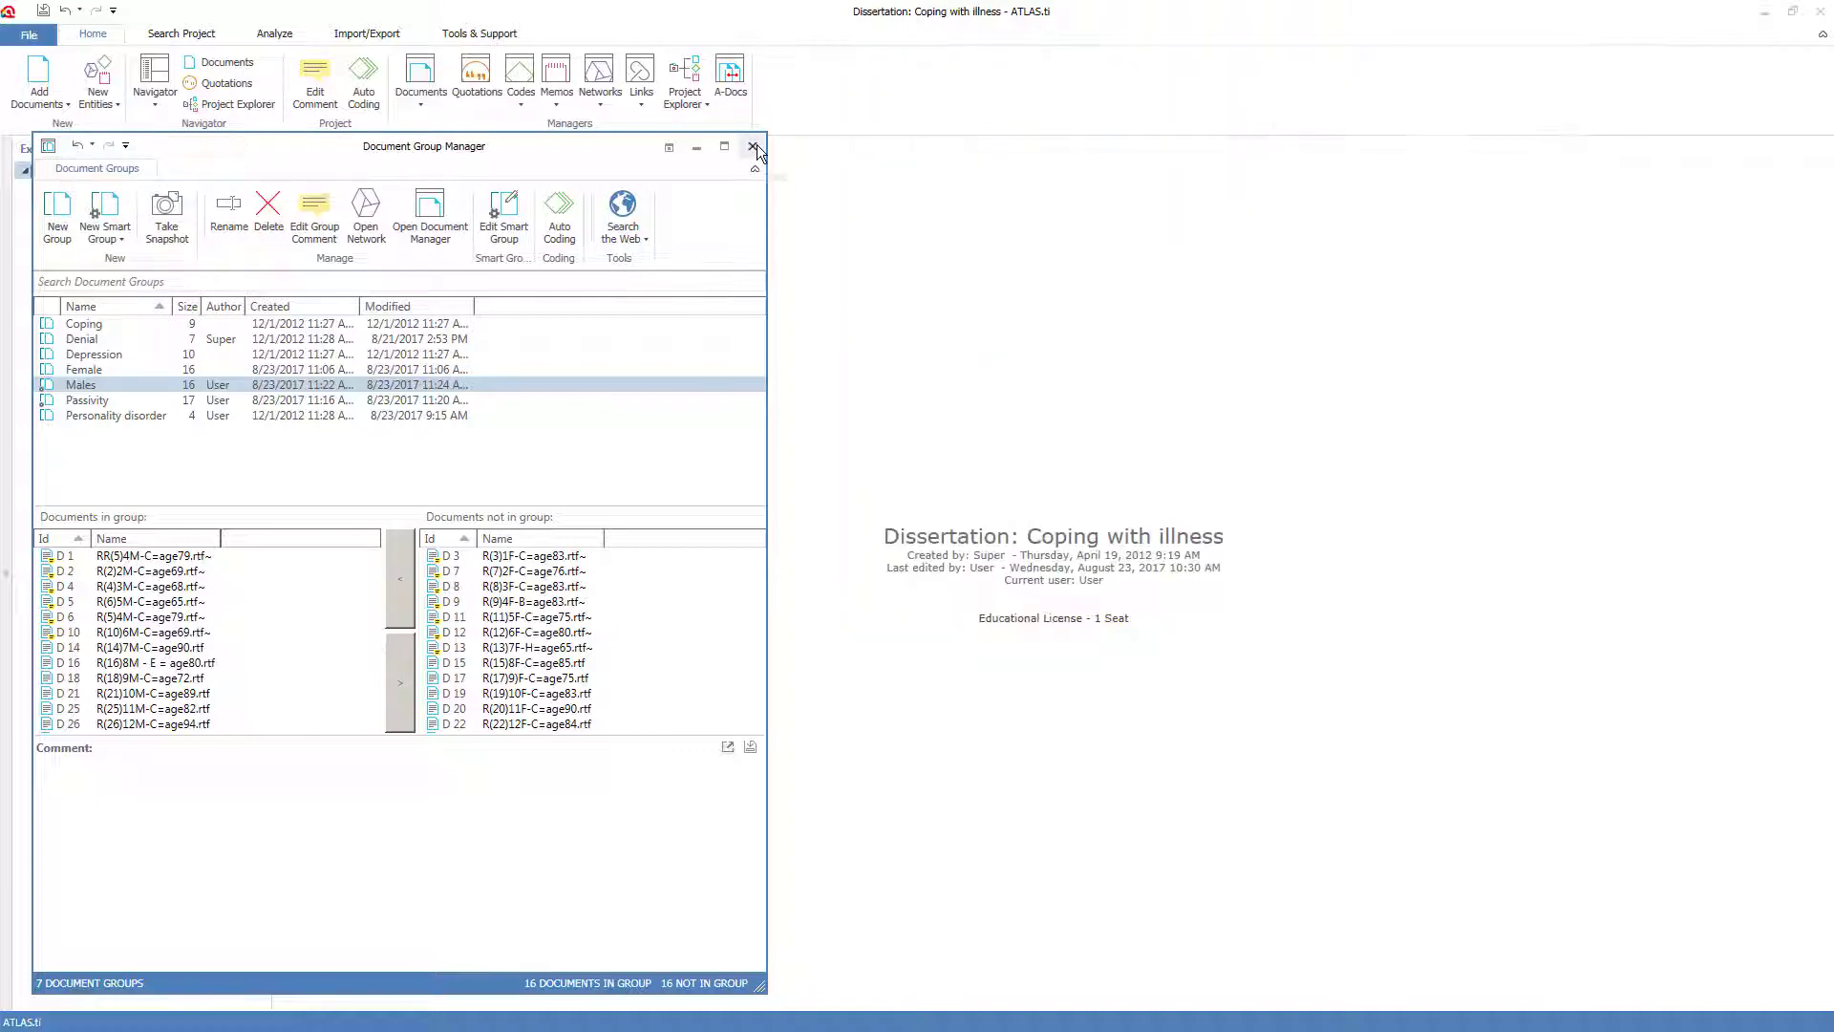
{"action": "left_click", "coordinate": [752, 146]}
{"action": "left_click", "coordinate": [418, 81]}
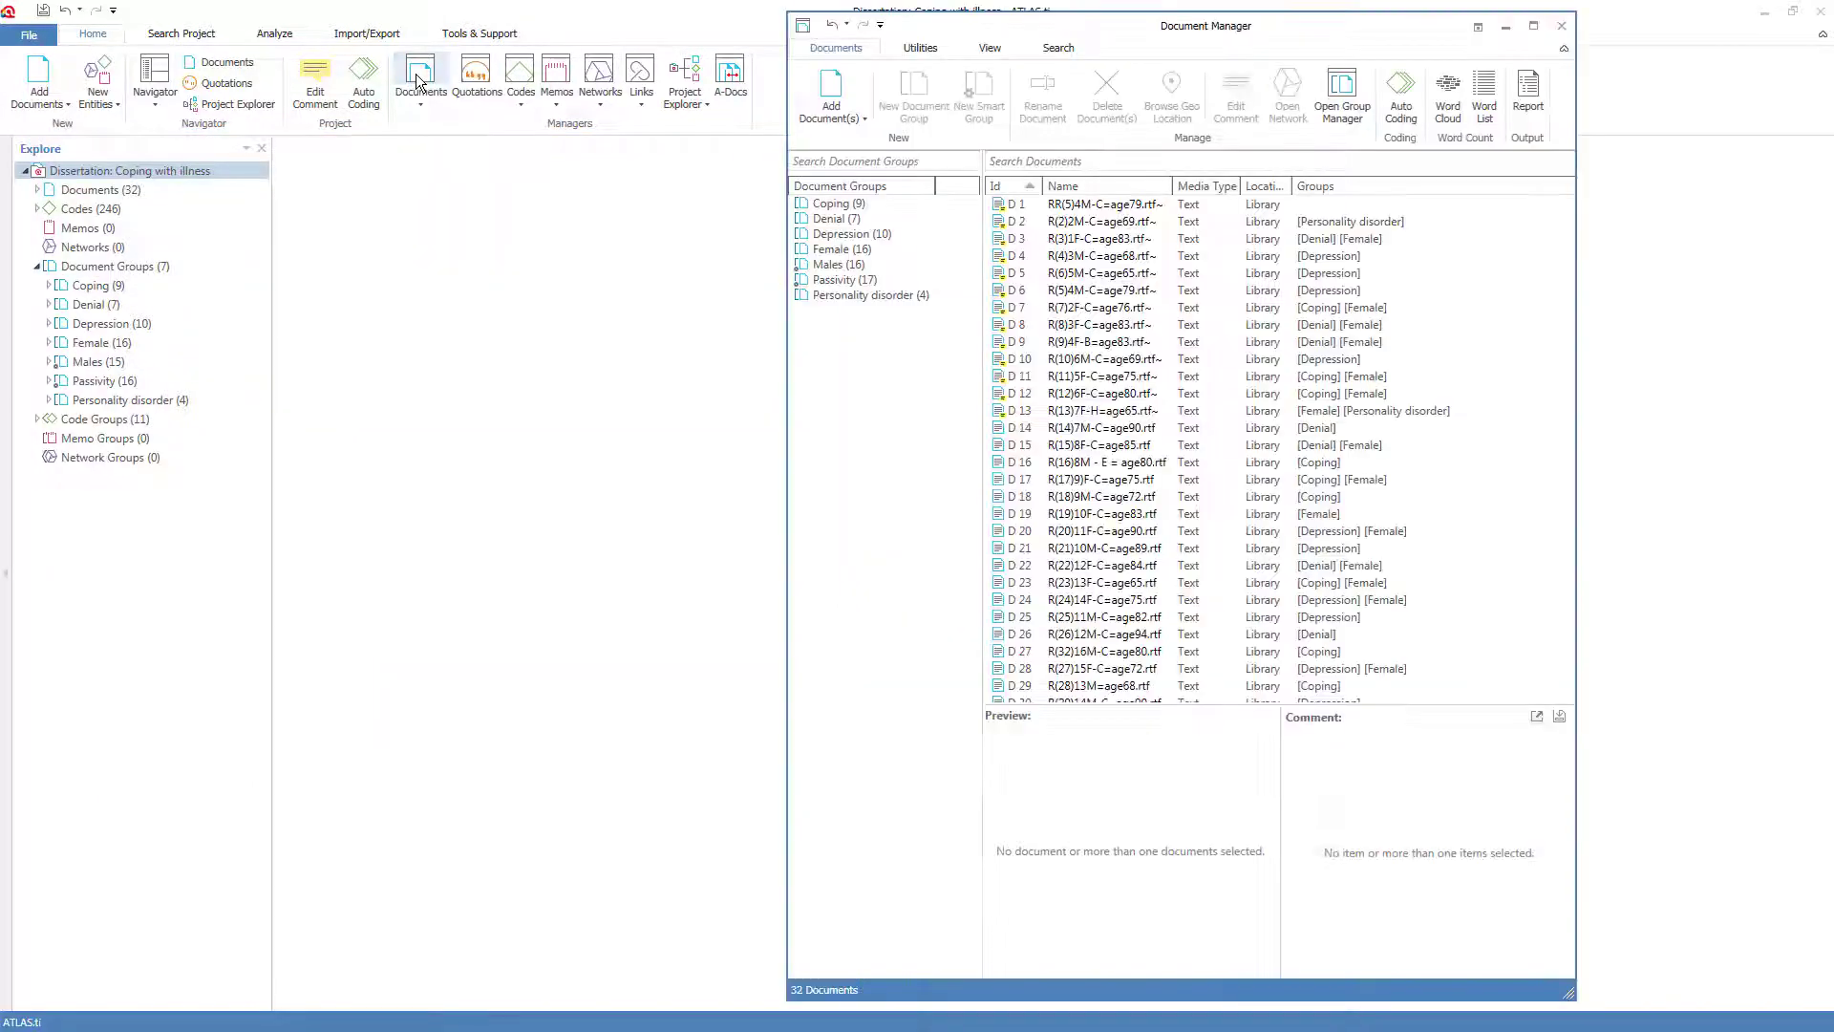